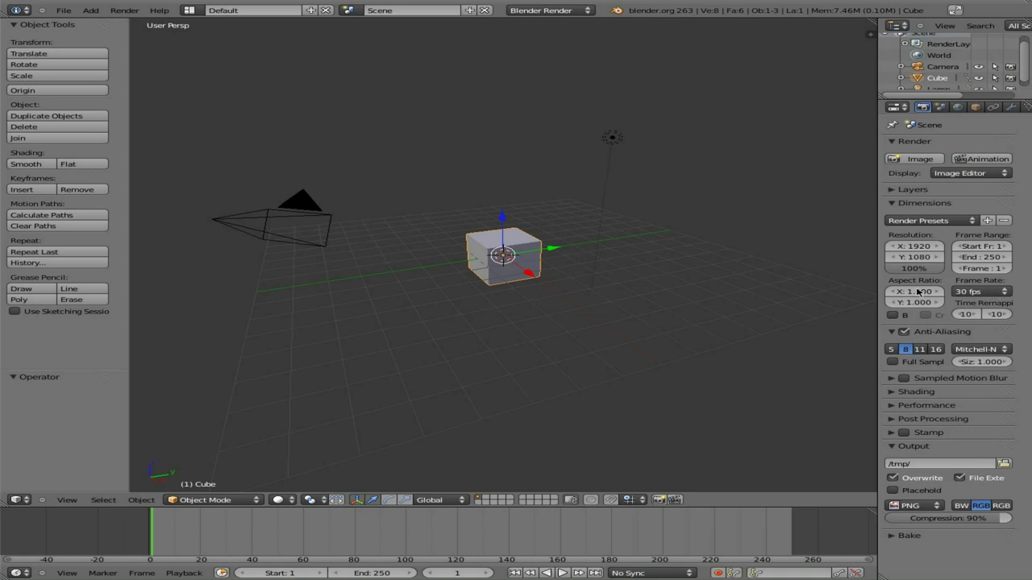
# Step: Switch the 3D View editor to the Movie Clip Editor
pyautogui.click(18, 501)
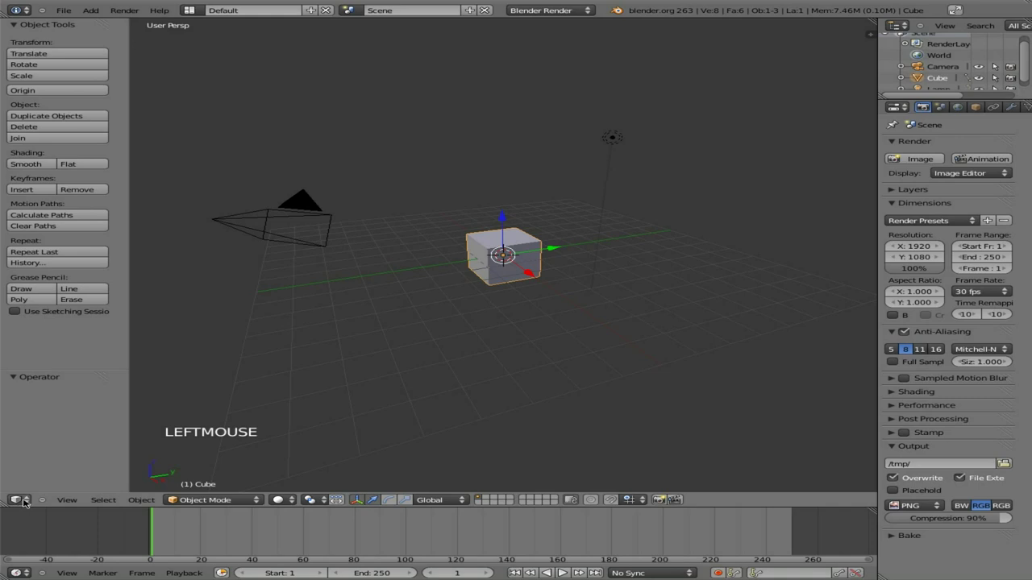
pyautogui.click(19, 501)
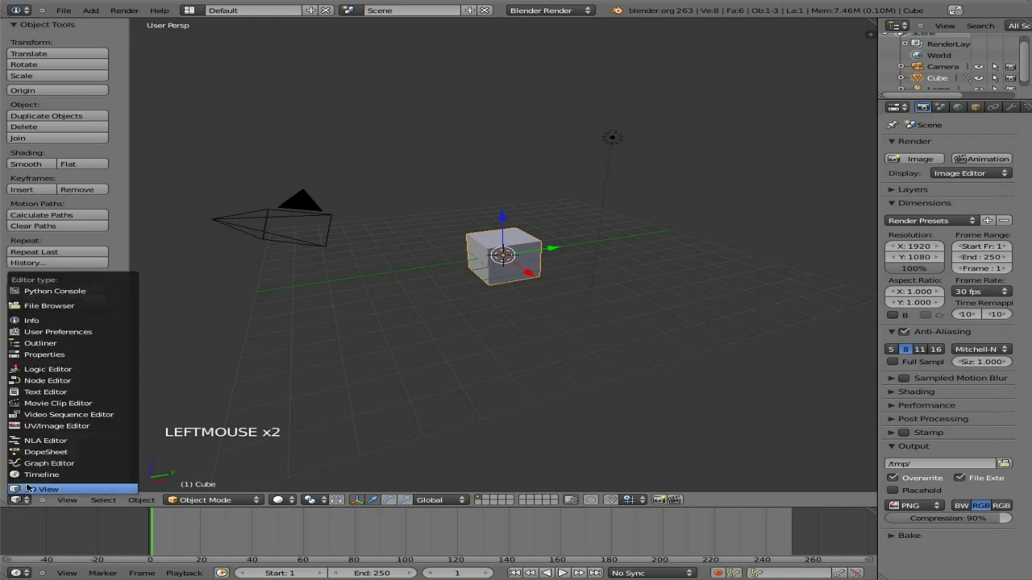
pyautogui.click(58, 403)
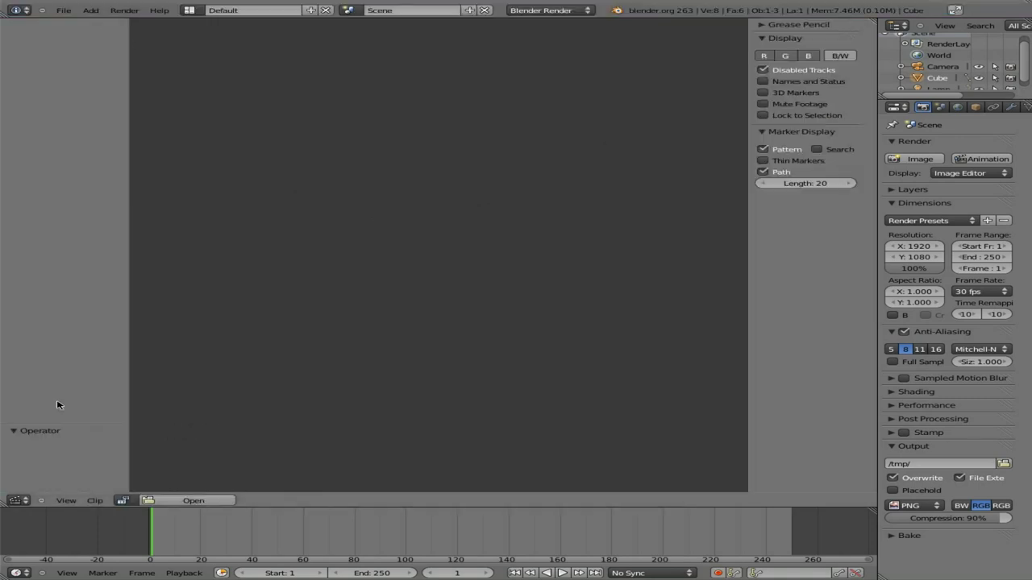
# Step: Open MVI_4387.MOV from /media/New Volume/DCIM/100CANON as the movie clip
pyautogui.click(192, 500)
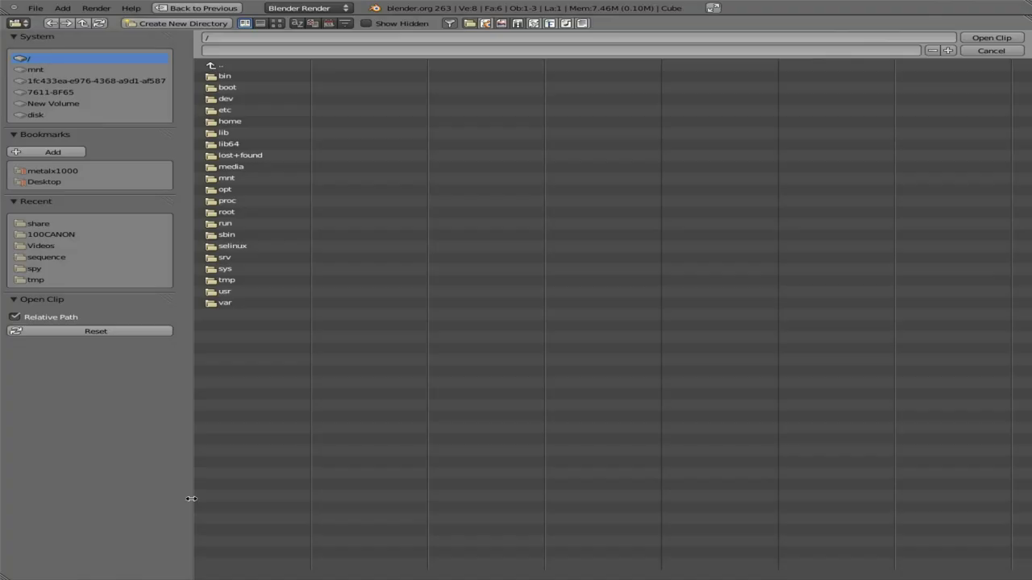
pyautogui.click(80, 104)
pyautogui.click(237, 78)
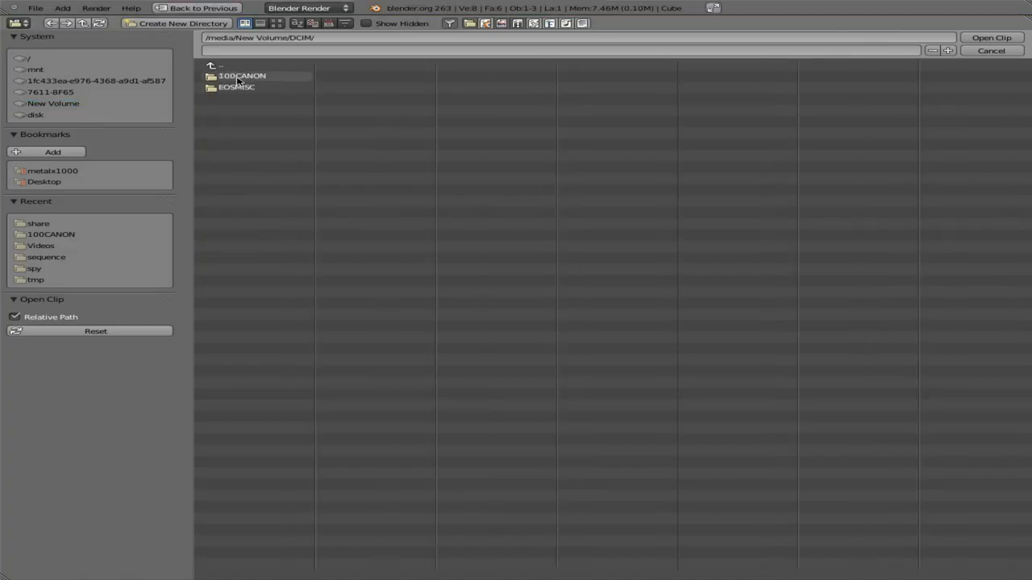
pyautogui.click(283, 76)
pyautogui.scroll(-5, 675, 235)
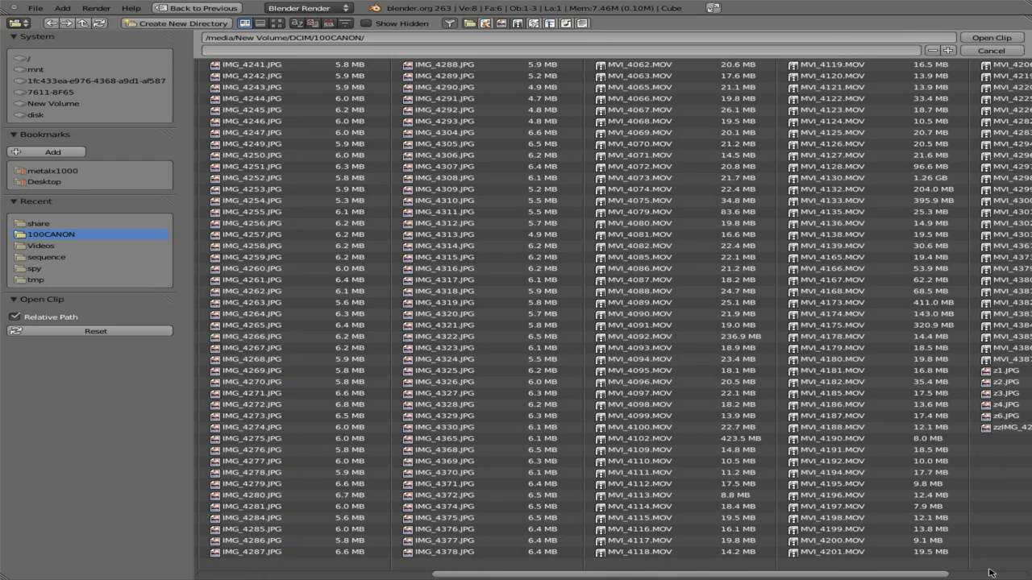
pyautogui.click(897, 359)
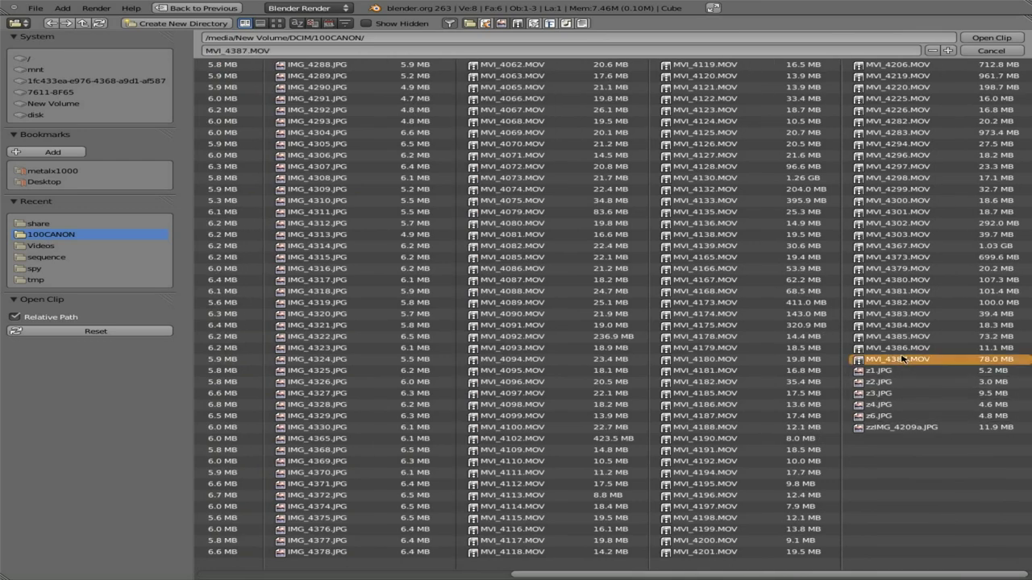
pyautogui.click(979, 42)
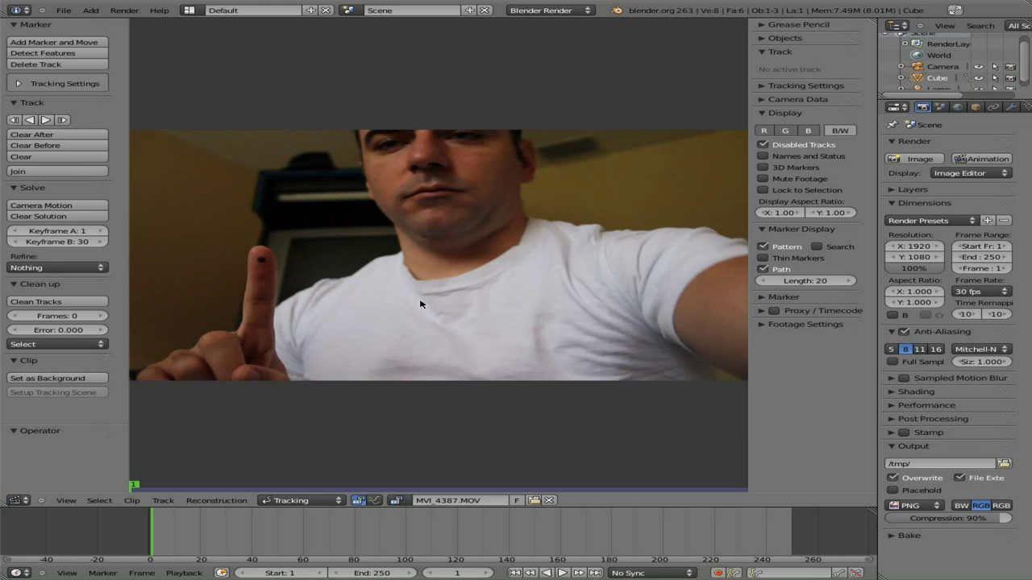
# Step: Add a tracking marker on the fingertip's dark dot and scale it up by about 3
pyautogui.click(73, 47)
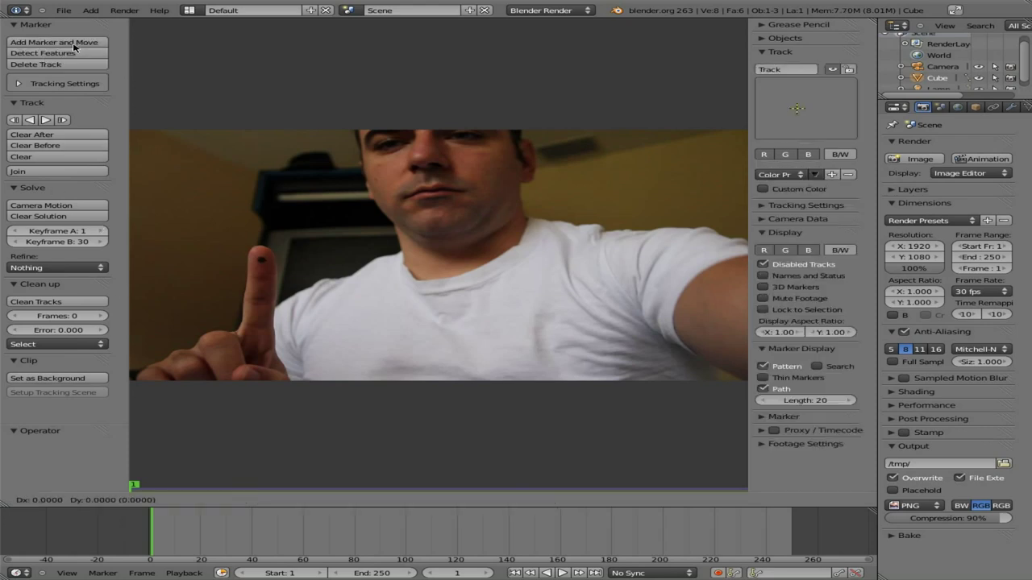
pyautogui.click(260, 259)
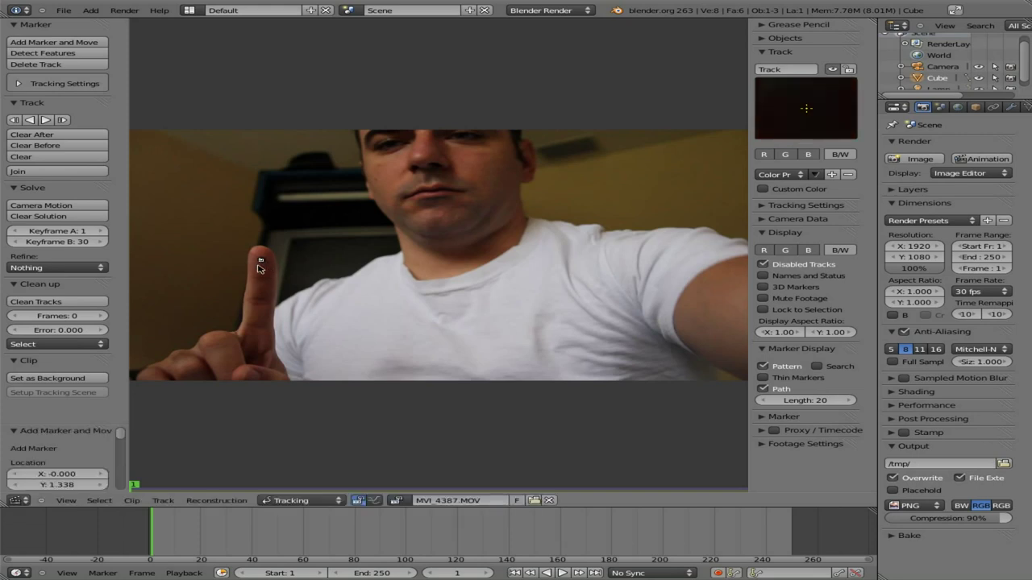
pyautogui.scroll(2, 261, 268)
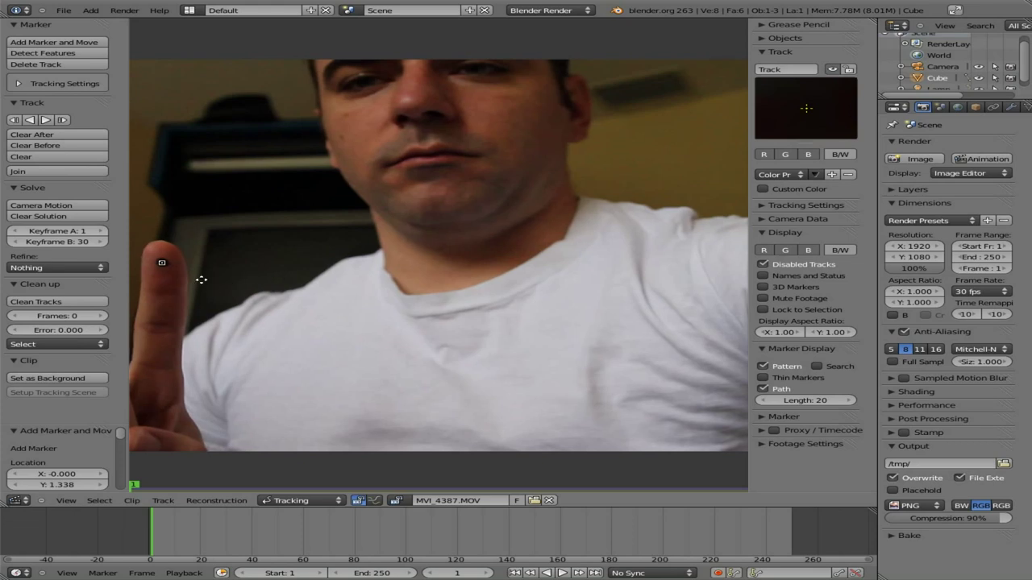
pyautogui.moveTo(202, 280)
pyautogui.mouseDown(button='middle')
pyautogui.moveTo(467, 292)
pyautogui.moveTo(422, 276)
pyautogui.mouseUp(button='middle')
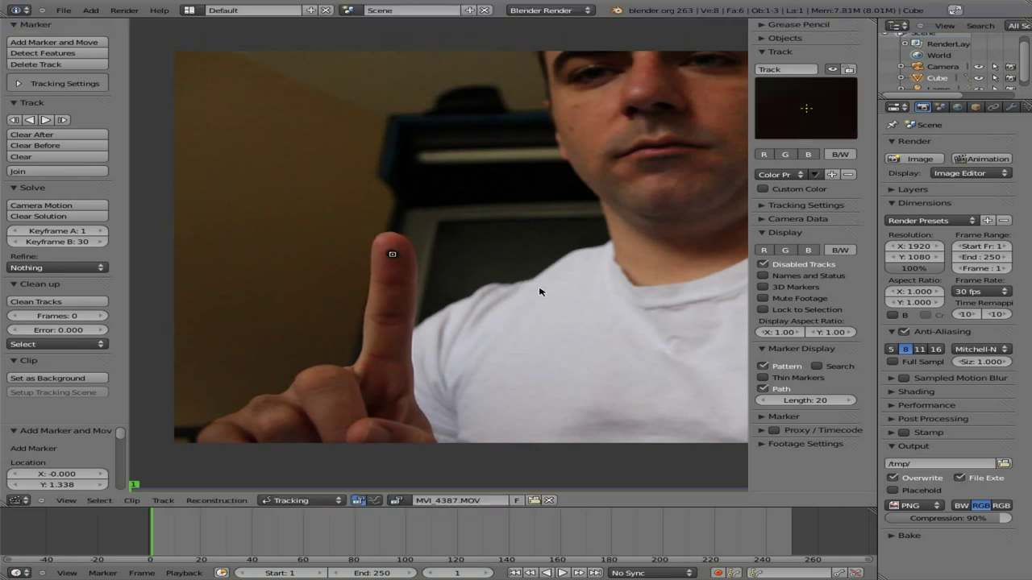
pyautogui.press('s')
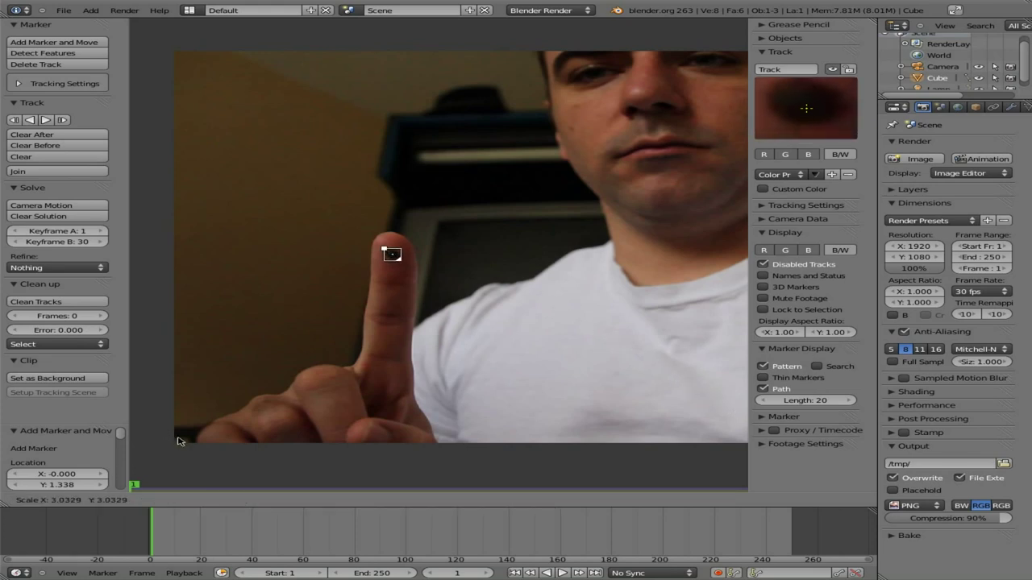
pyautogui.click(178, 440)
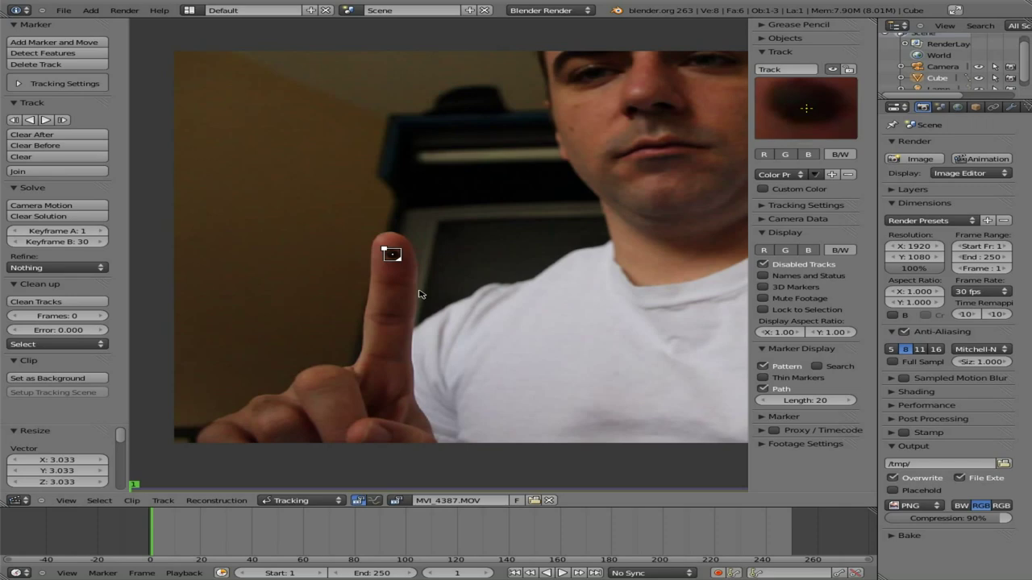
pyautogui.scroll(4, 419, 294)
pyautogui.scroll(-5, 419, 293)
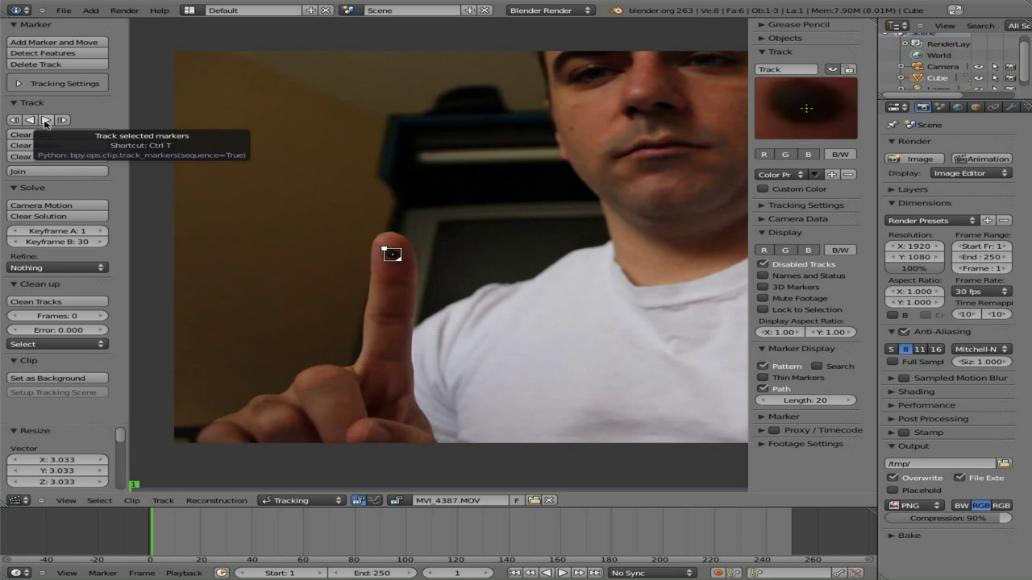
# Step: Track the fingertip marker forward through the clip
pyautogui.click(45, 120)
pyautogui.click(45, 120)
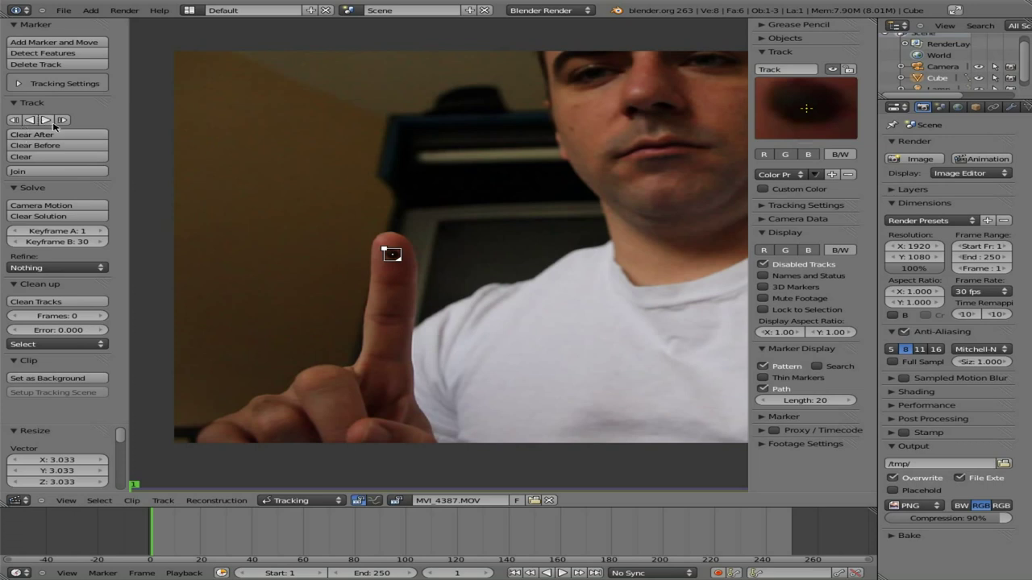
pyautogui.click(47, 120)
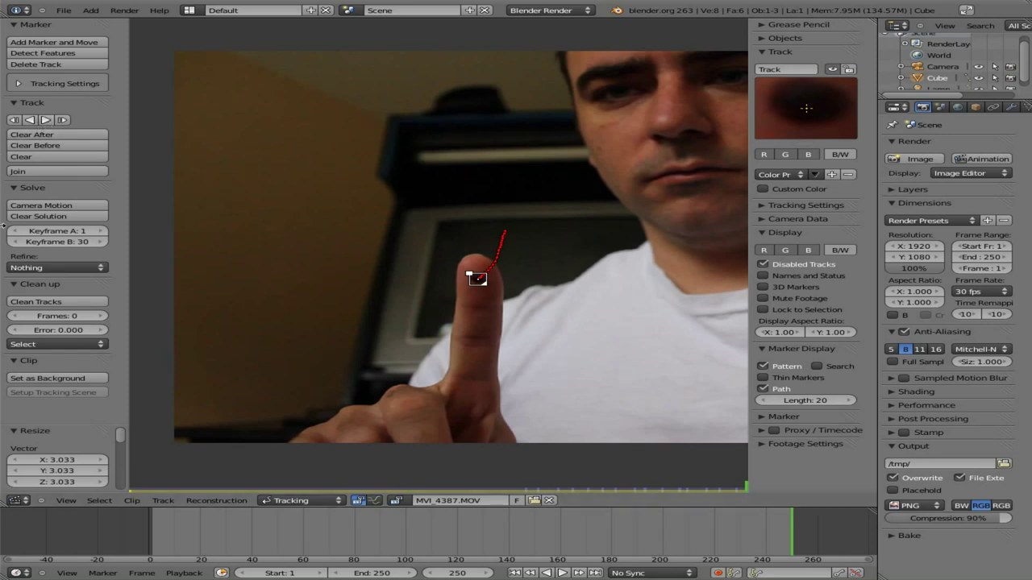
# Step: Scrub back through the clip to review the track, then return to frame 1
pyautogui.click(778, 535)
pyautogui.moveTo(778, 535)
pyautogui.mouseDown()
pyautogui.moveTo(153, 535)
pyautogui.moveTo(703, 534)
pyautogui.moveTo(453, 535)
pyautogui.mouseUp()
pyautogui.moveTo(401, 577)
pyautogui.mouseDown()
pyautogui.moveTo(152, 577)
pyautogui.moveTo(179, 577)
pyautogui.mouseUp()
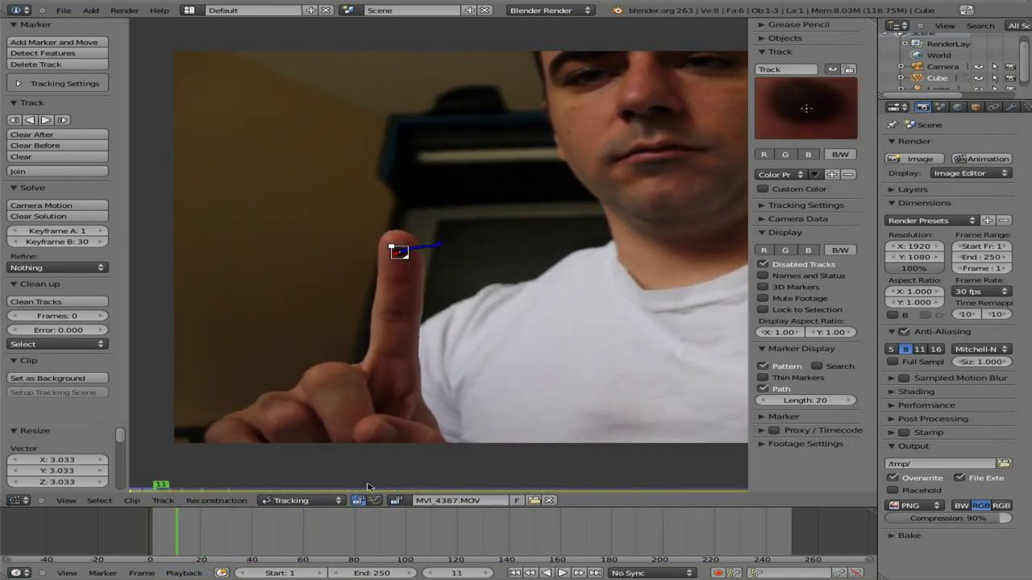
pyautogui.hotkey('shift', 'Left')
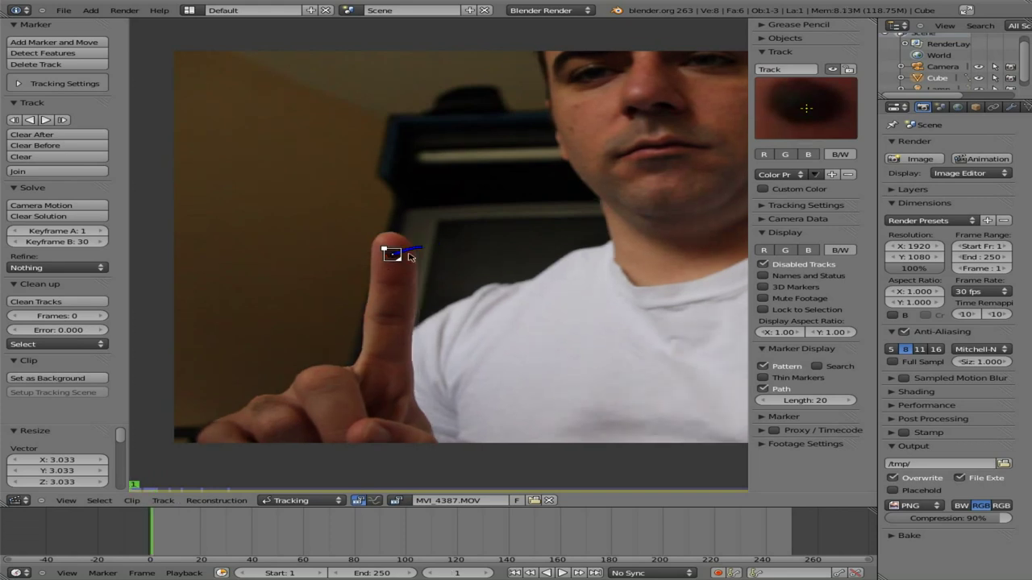
# Step: Delete the old track, add an enlarged new fingertip marker, and track it forward
pyautogui.press('x')
pyautogui.click(411, 255)
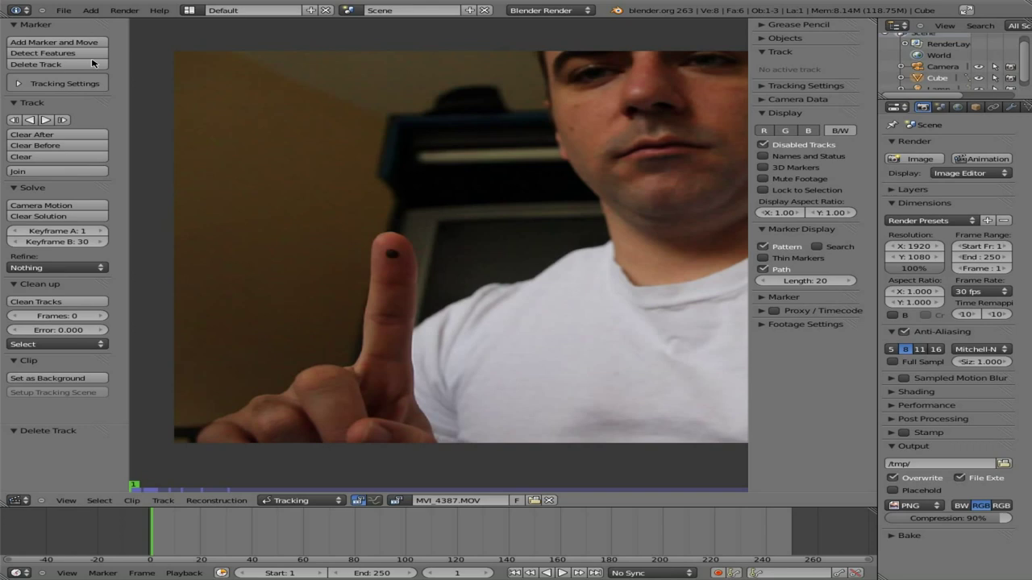
pyautogui.click(54, 42)
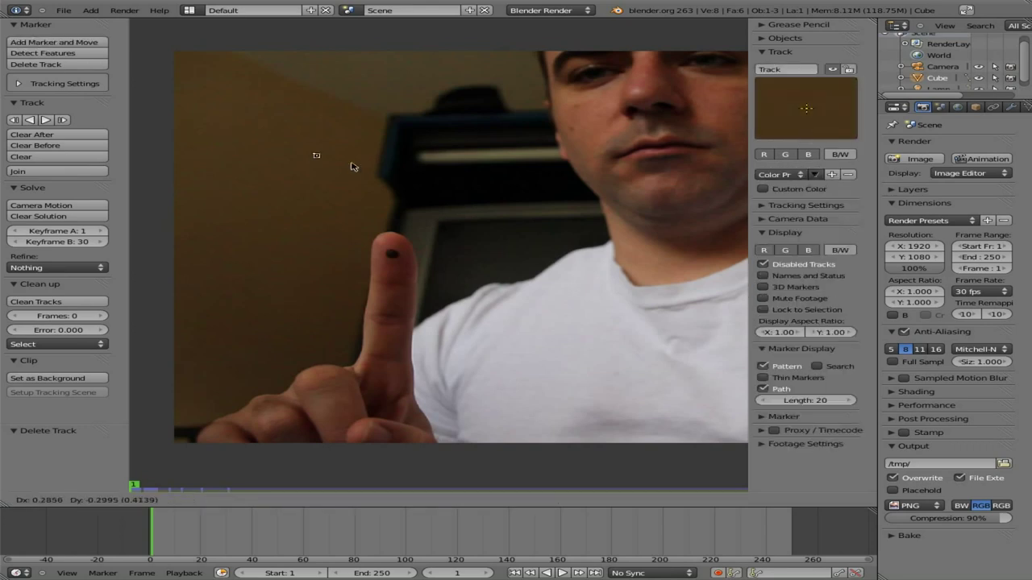
pyautogui.click(389, 234)
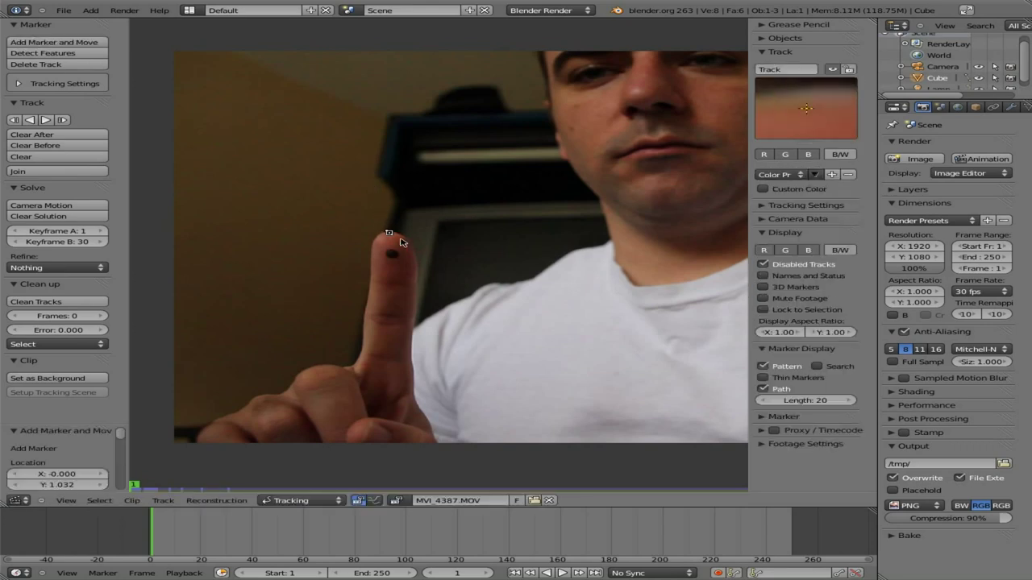
pyautogui.press('s')
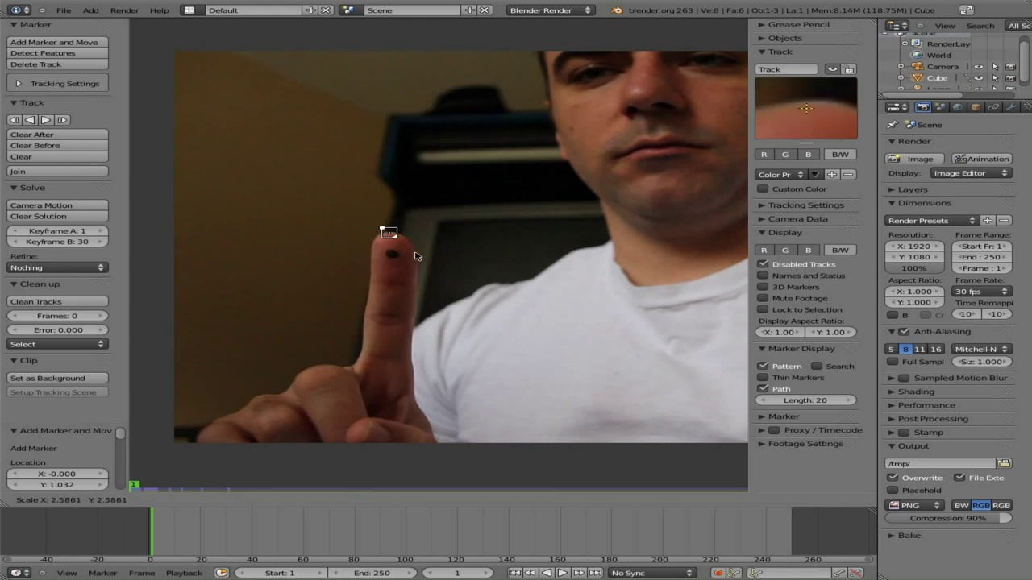
pyautogui.click(419, 258)
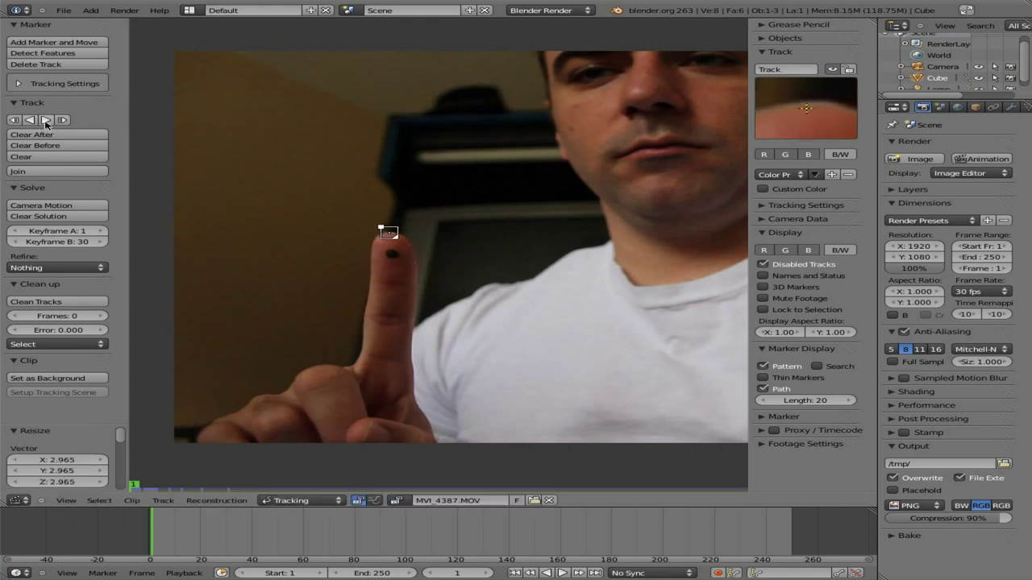
pyautogui.click(46, 121)
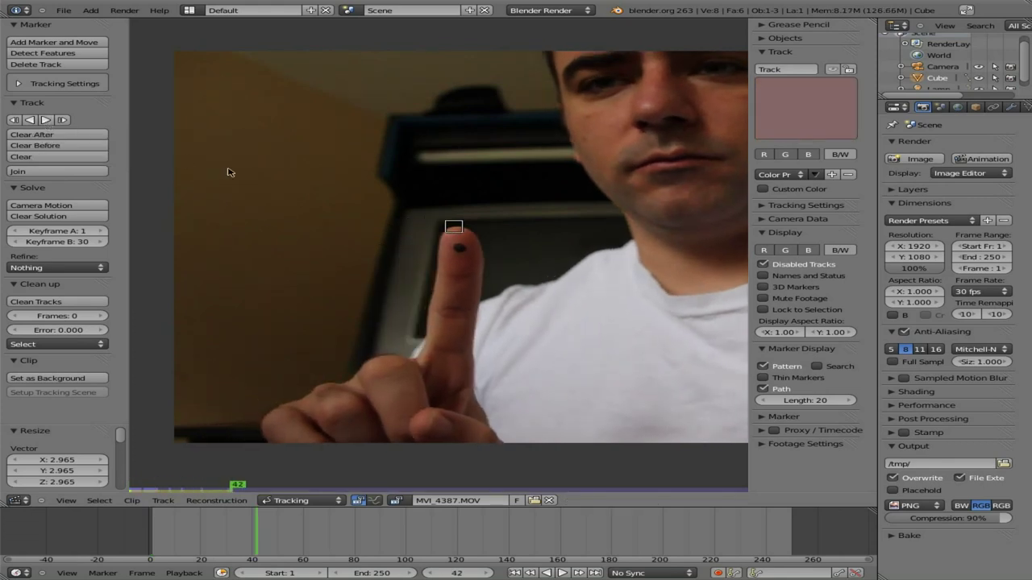
# Step: Move the drifting marker back onto the fingertip repeatedly, resuming forward tracking each time
pyautogui.press('g')
pyautogui.click(499, 258)
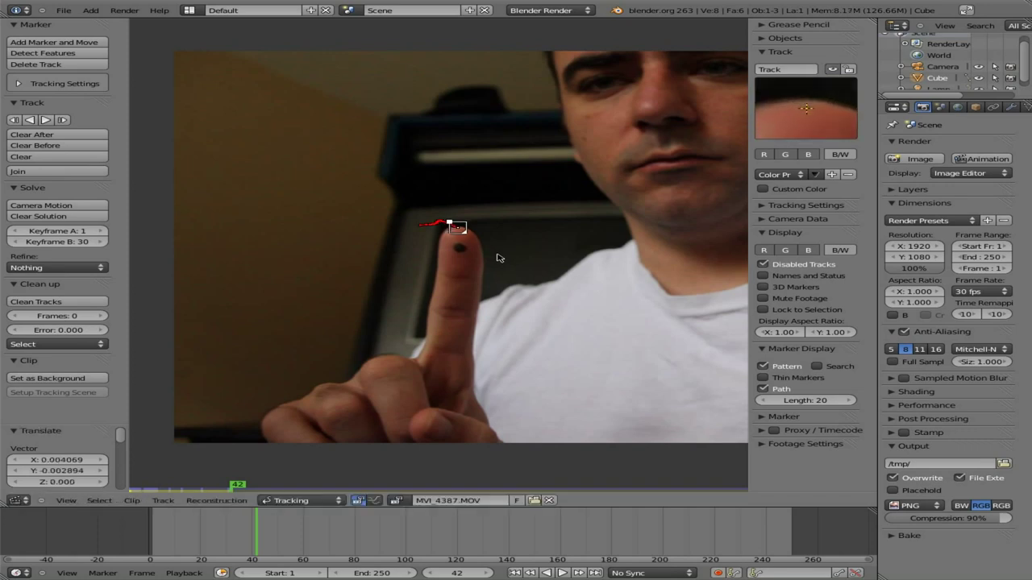
pyautogui.click(46, 120)
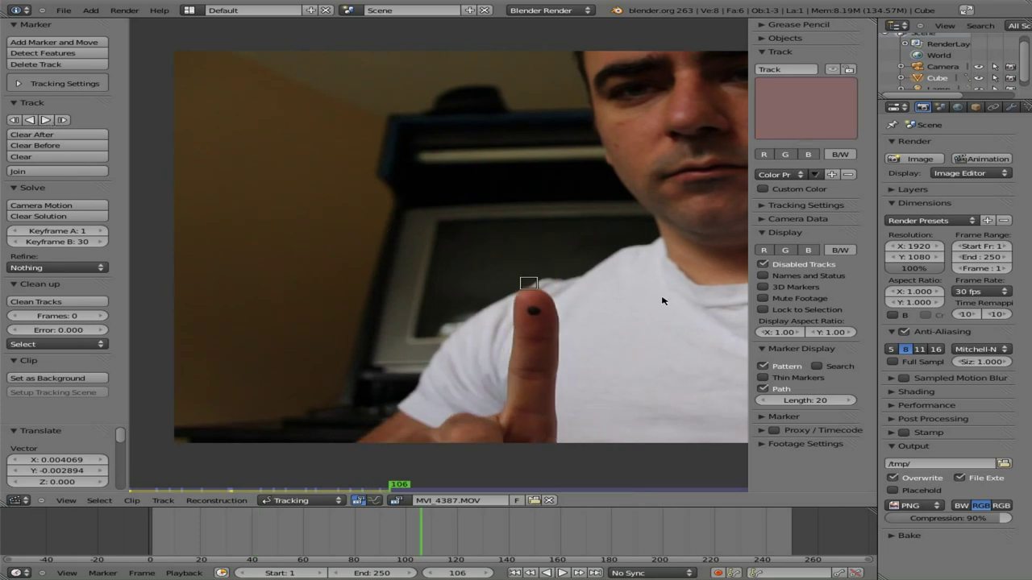
pyautogui.press('g')
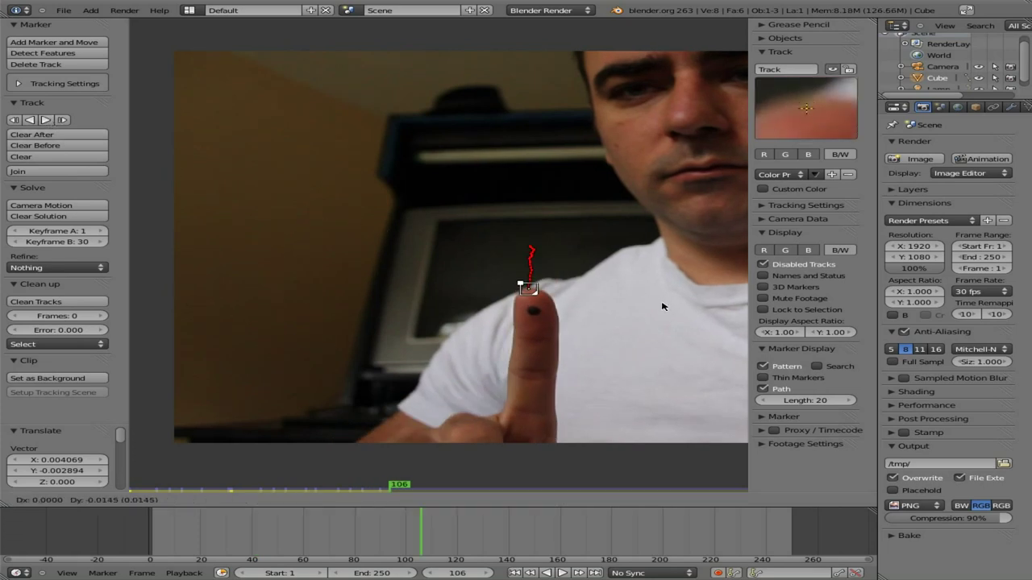
pyautogui.click(663, 306)
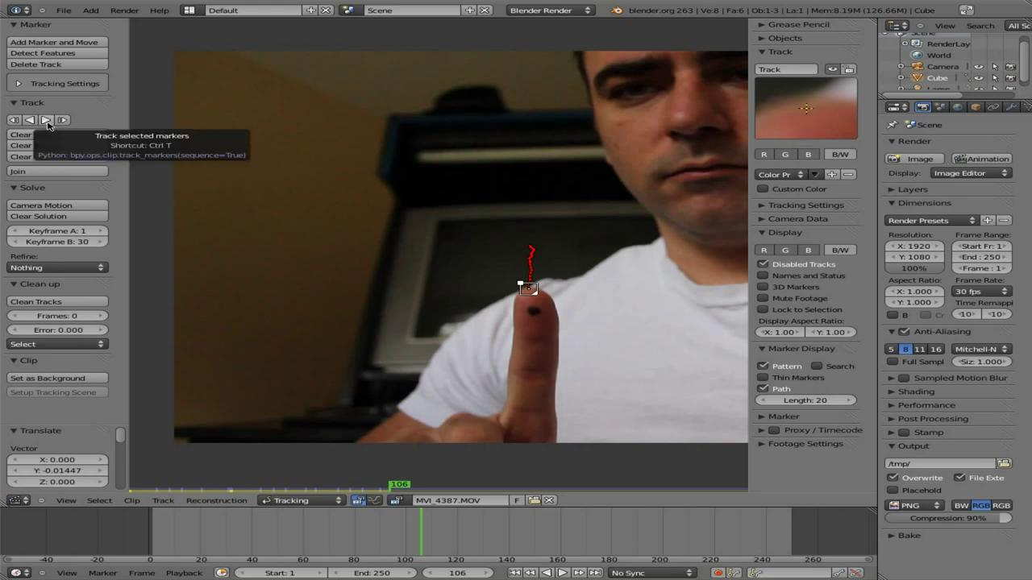
pyautogui.click(47, 121)
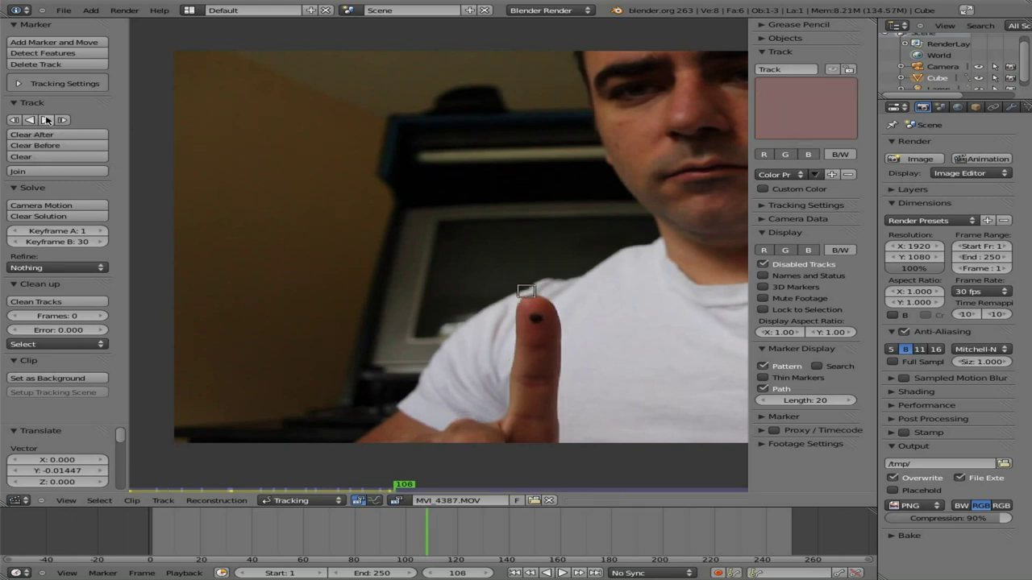
pyautogui.press('g')
pyautogui.click(643, 331)
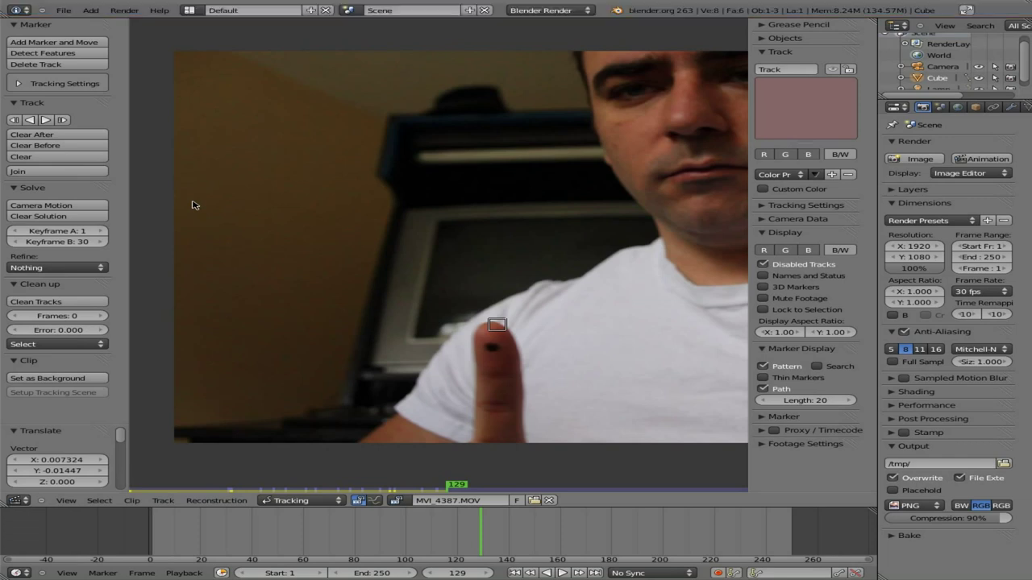
# Step: Delete the unreliable track and return to frame 1
pyautogui.press('x')
pyautogui.click(486, 329)
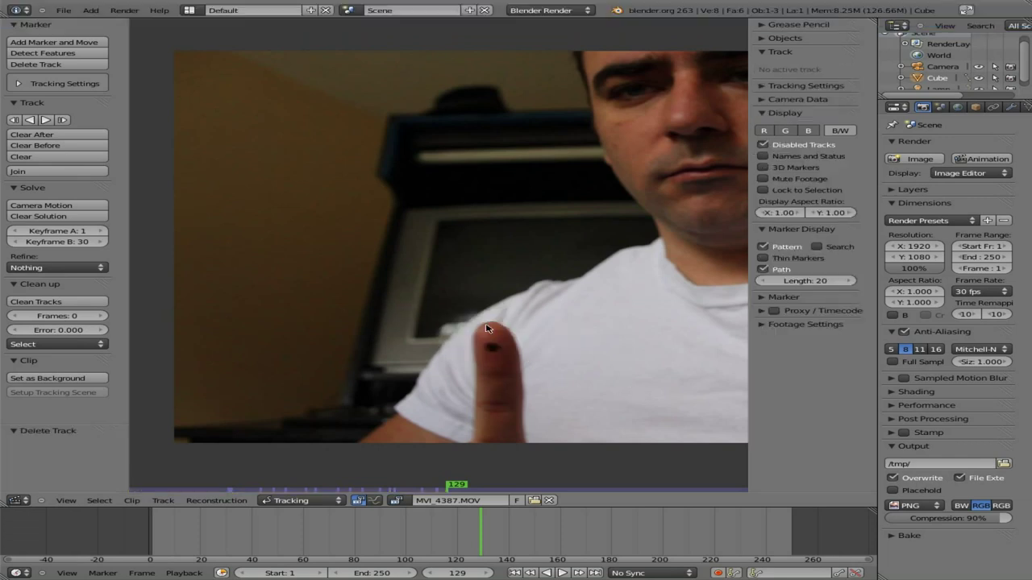
pyautogui.hotkey('ctrl', 'Left')
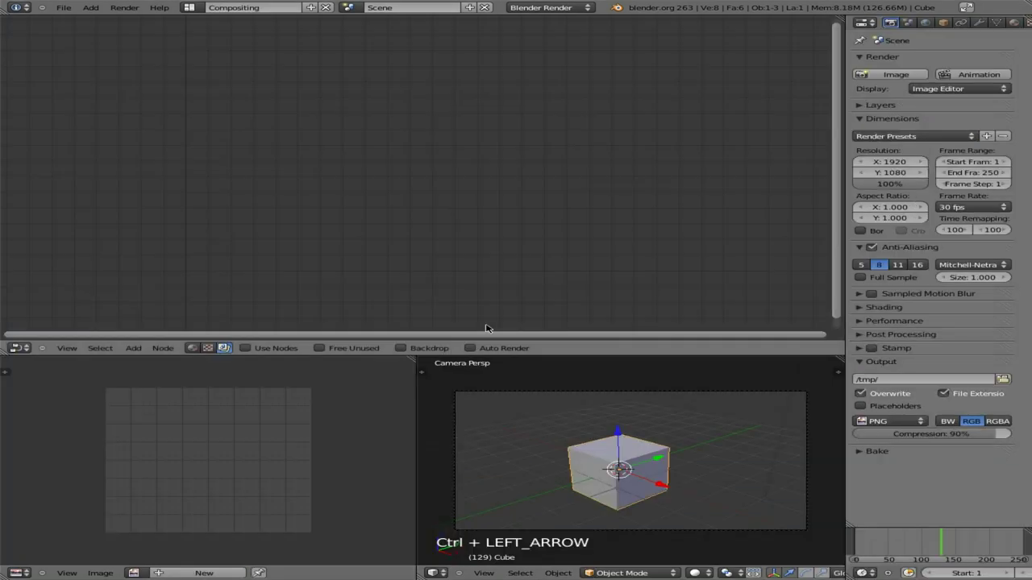
pyautogui.hotkey('ctrl', 'Right')
pyautogui.hotkey('shift', 'Left')
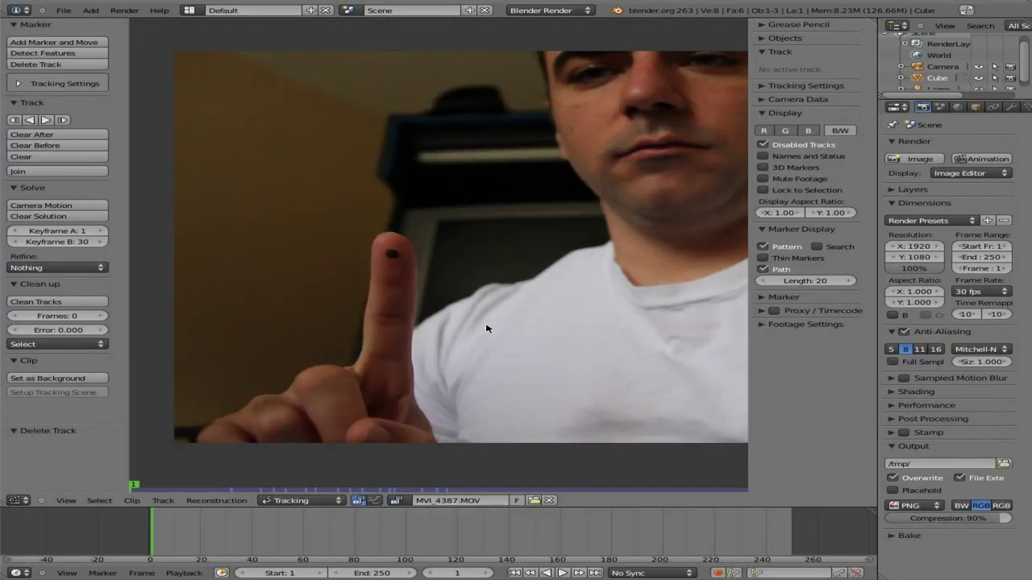
# Step: Add a new fingertip marker enlarged by 3.567 and track it forward to frame 250
pyautogui.click(54, 41)
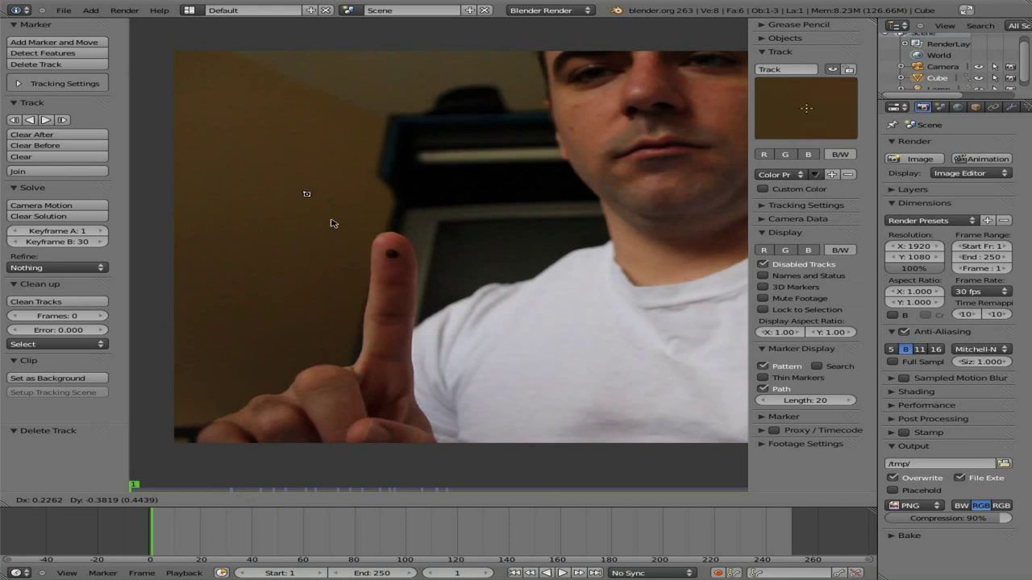
pyautogui.click(395, 258)
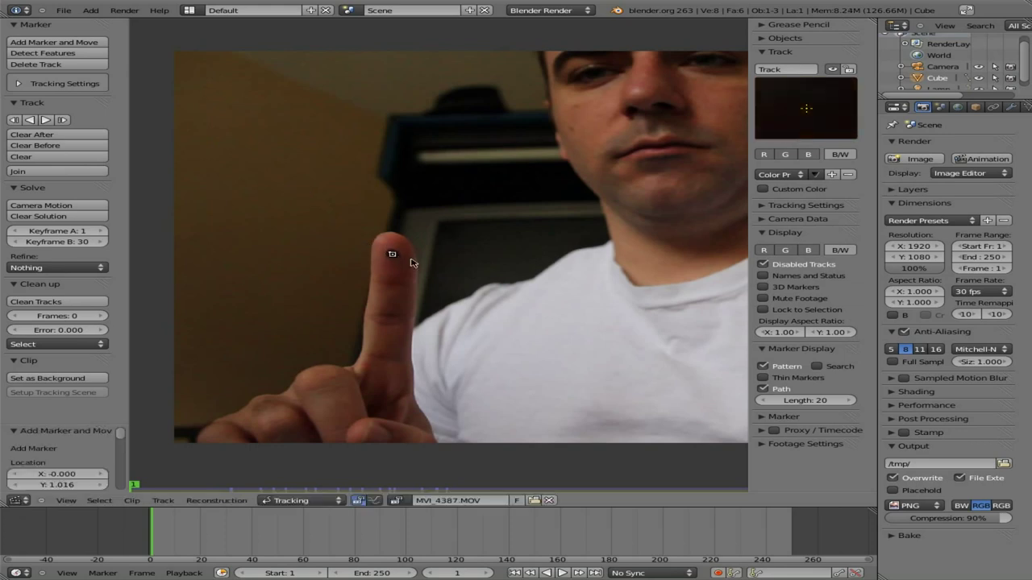
pyautogui.press('s')
pyautogui.click(449, 292)
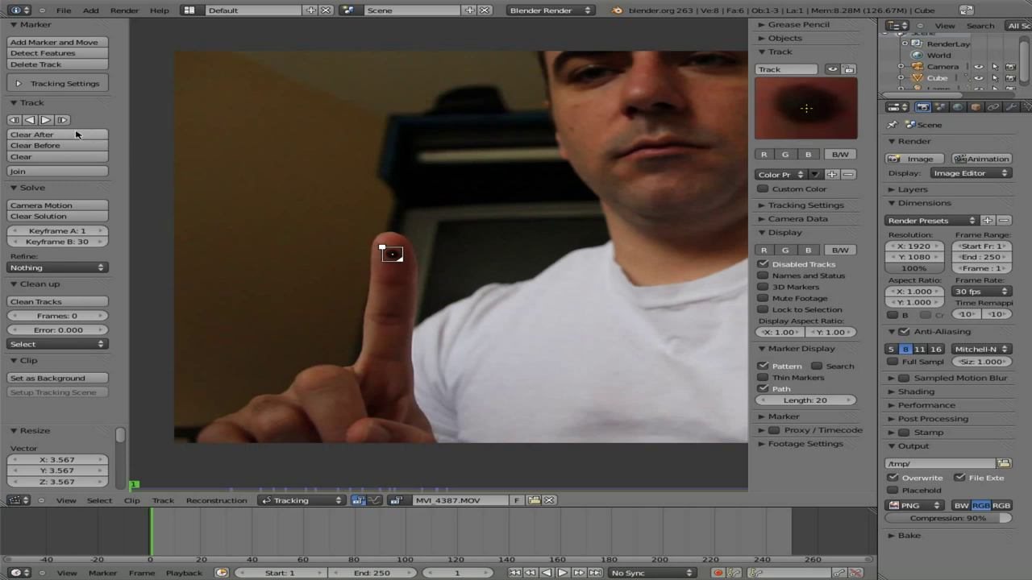
pyautogui.click(46, 120)
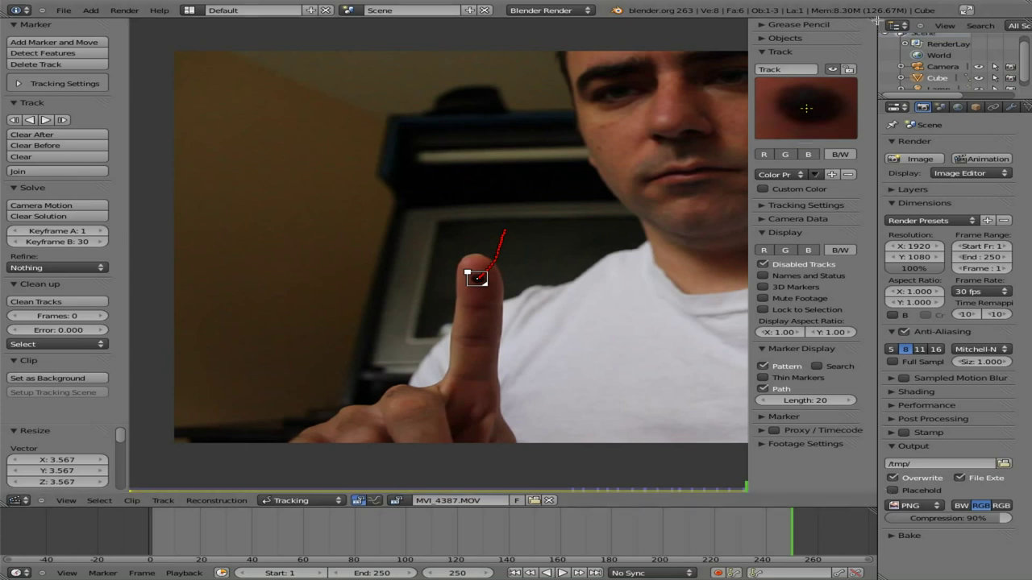
# Step: Split the clip editor and make the right half a 3D View with the tool shelf hidden
pyautogui.moveTo(873, 20); pyautogui.dragTo(396, 48)
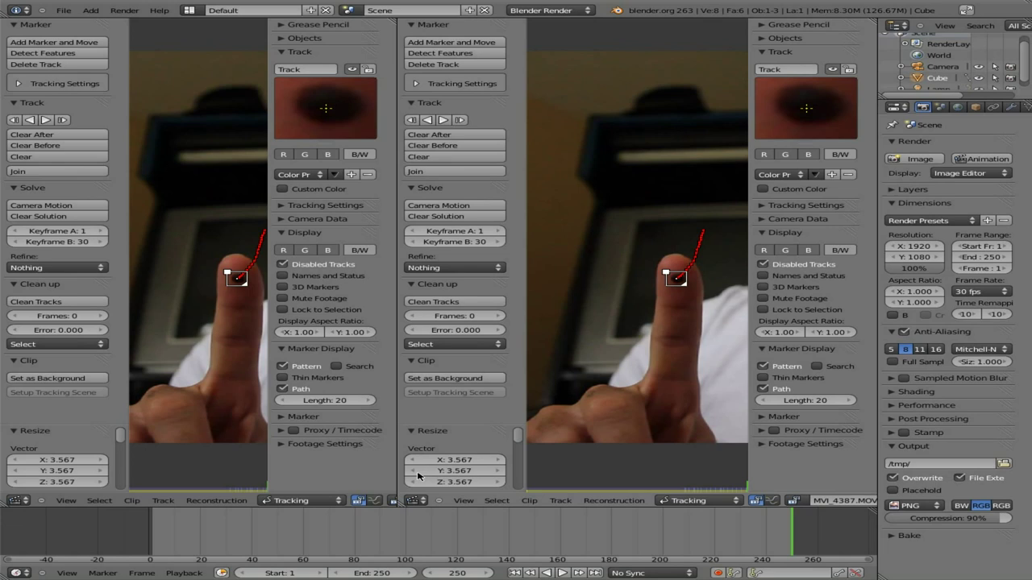
pyautogui.click(415, 500)
pyautogui.click(421, 489)
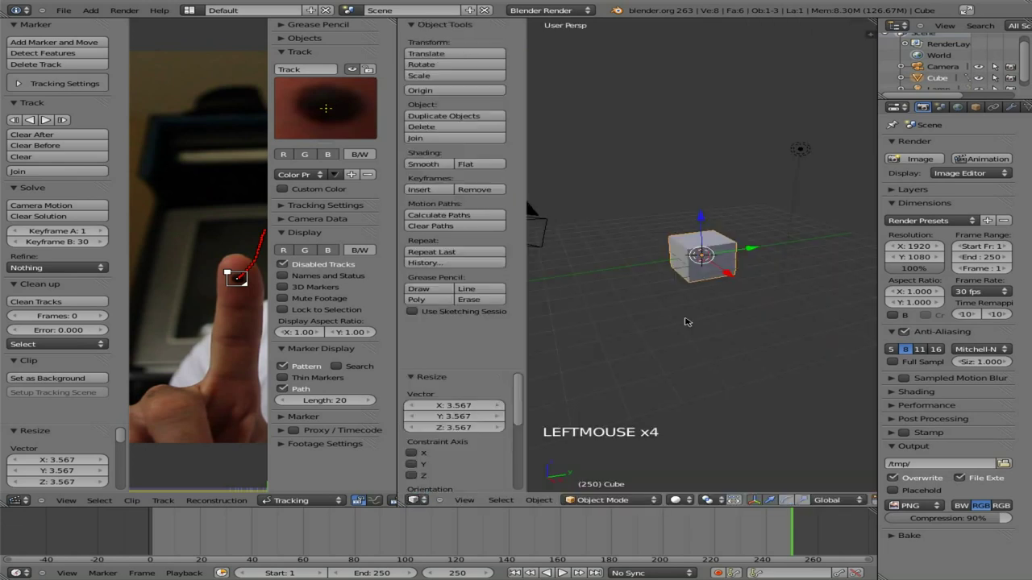
pyautogui.press('t')
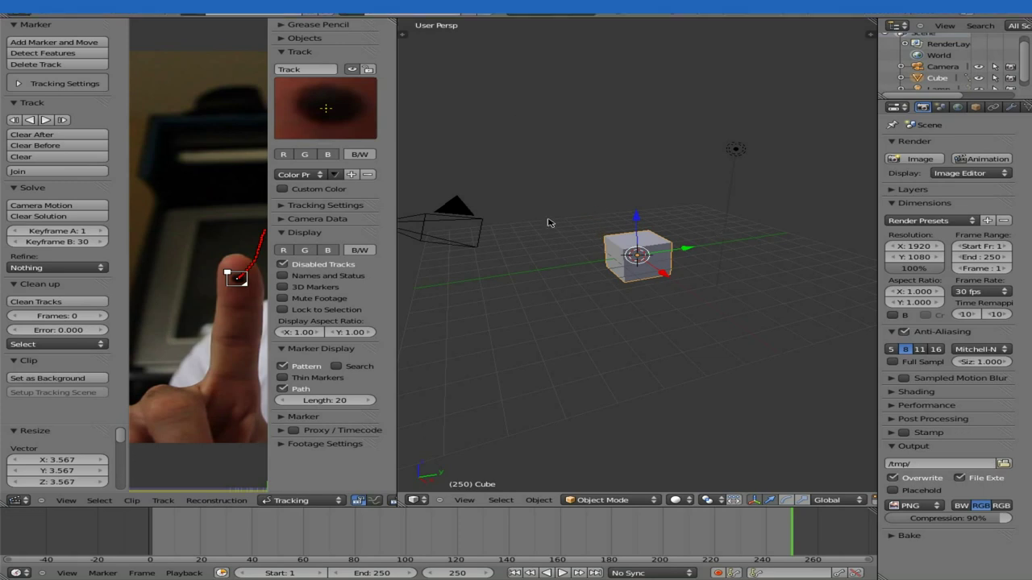
# Step: Align the camera to the front view and delete the default cube
pyautogui.press('KP_1')
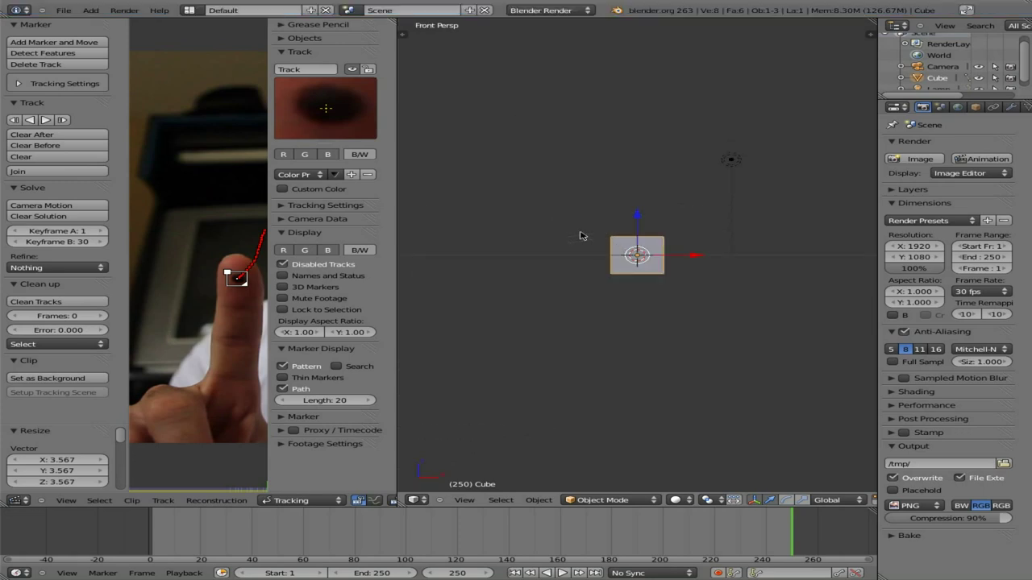
pyautogui.press('ctrl+alt+KP_0')
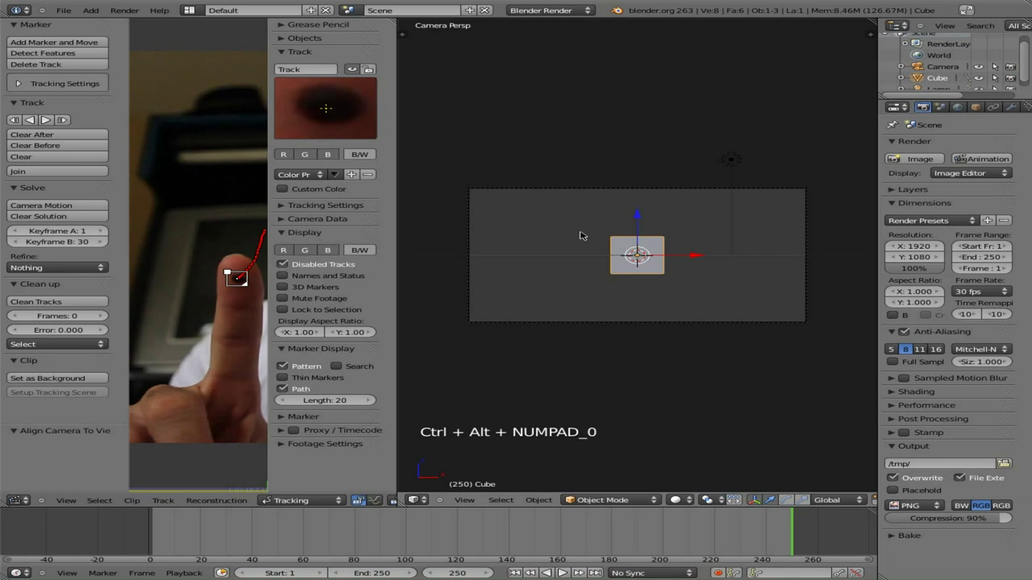
pyautogui.press('Delete')
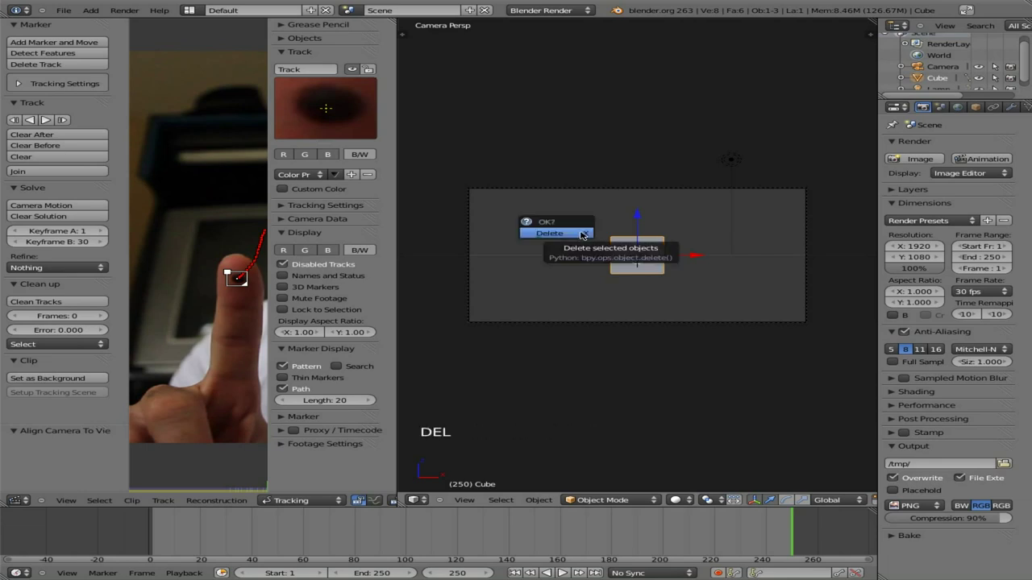
pyautogui.click(581, 234)
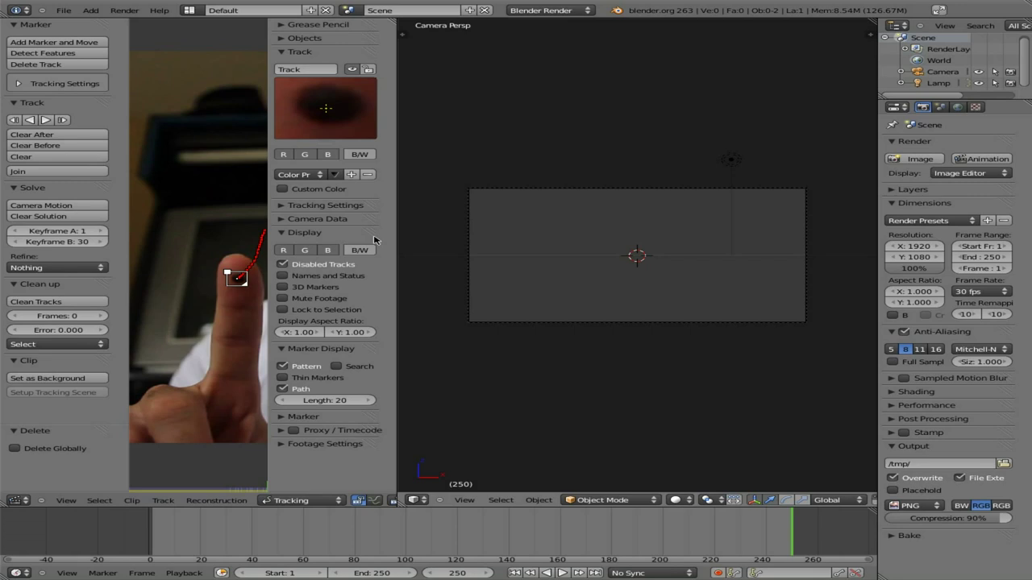
# Step: Set the clip as camera background, select the fingertip track at frame 1, and enter Reconstruction mode
pyautogui.click(45, 383)
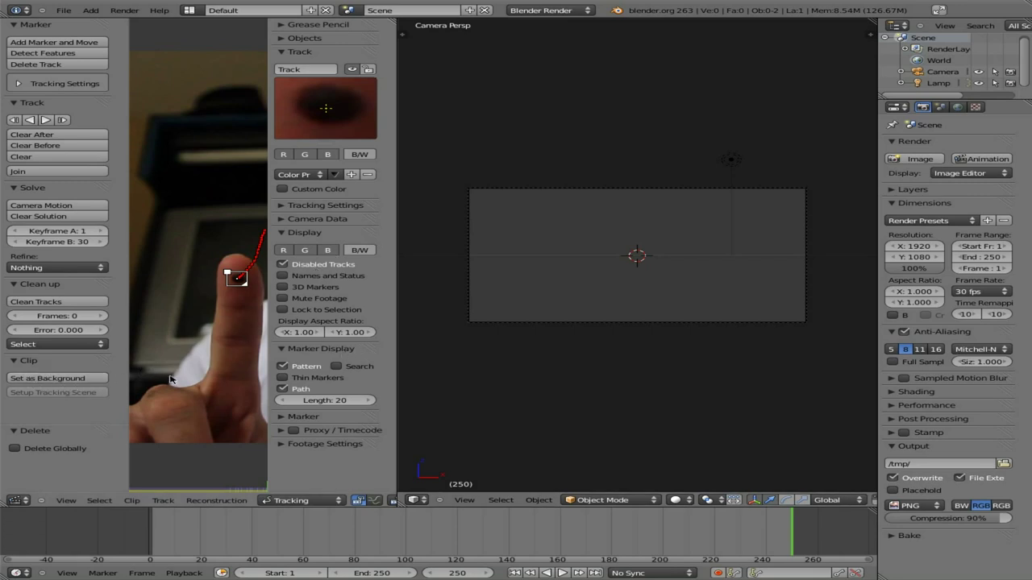
pyautogui.click(59, 381)
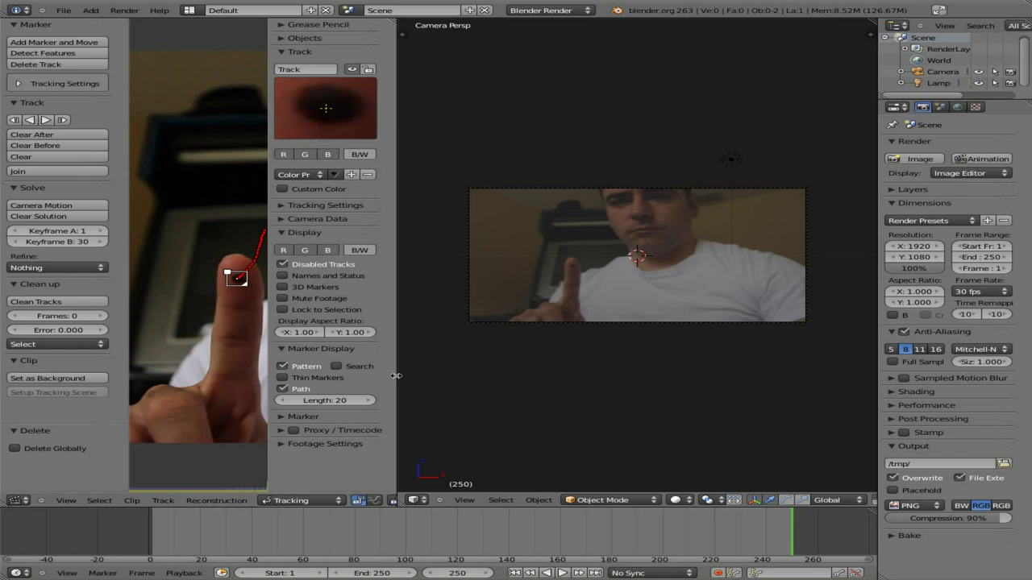
pyautogui.moveTo(397, 376); pyautogui.dragTo(458, 376)
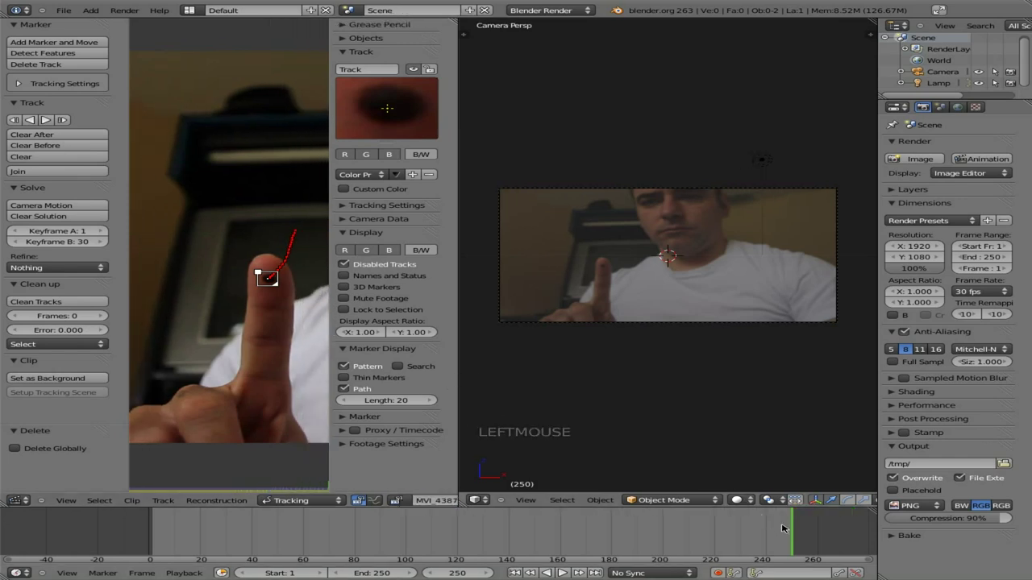
pyautogui.hotkey('shift', 'Left')
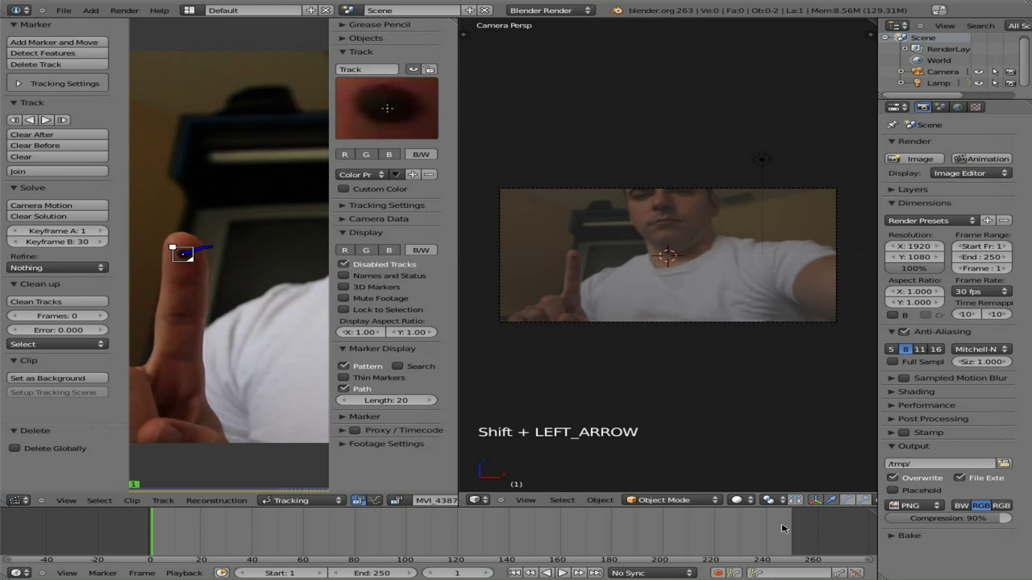
pyautogui.rightClick(193, 262)
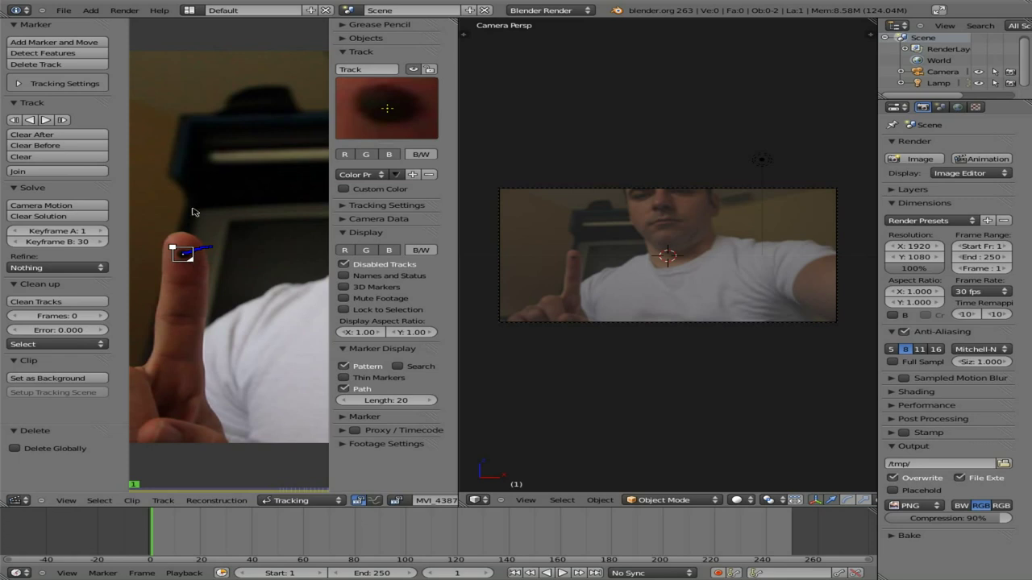
pyautogui.press('Tab')
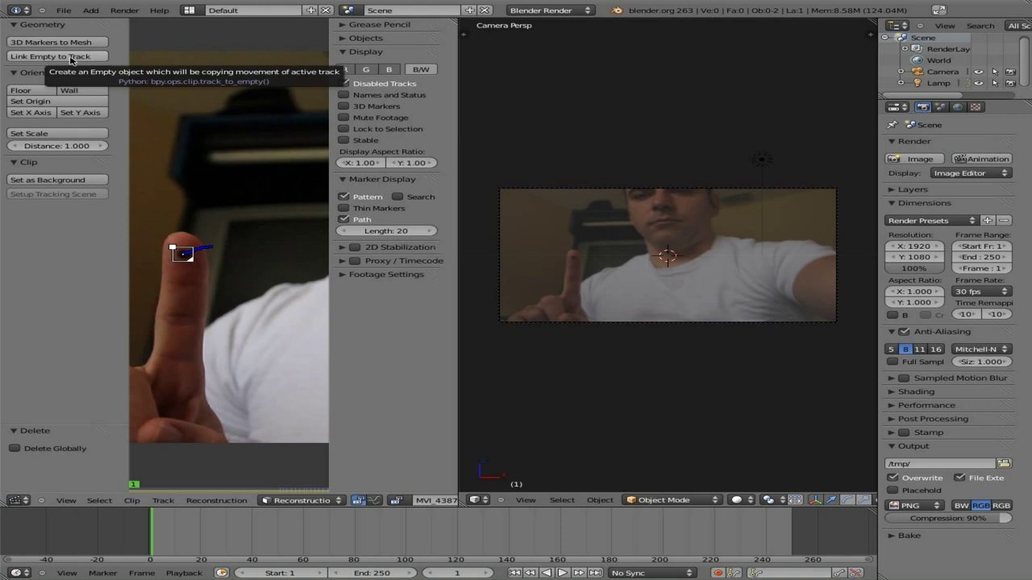
# Step: Link an empty named Track to the fingertip track, play the clip, and test-render a frame
pyautogui.click(70, 58)
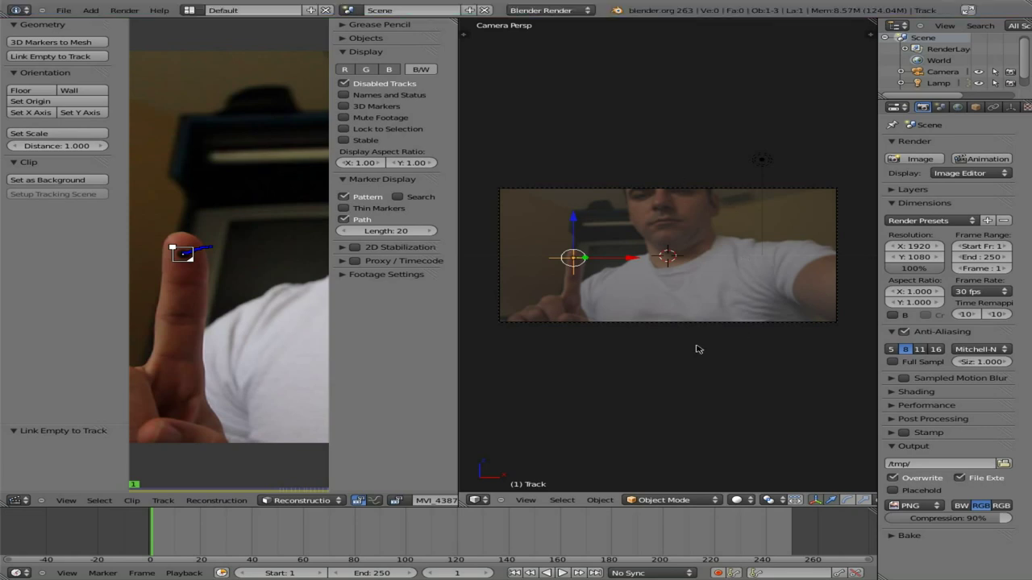
pyautogui.hotkey('alt', 'a')
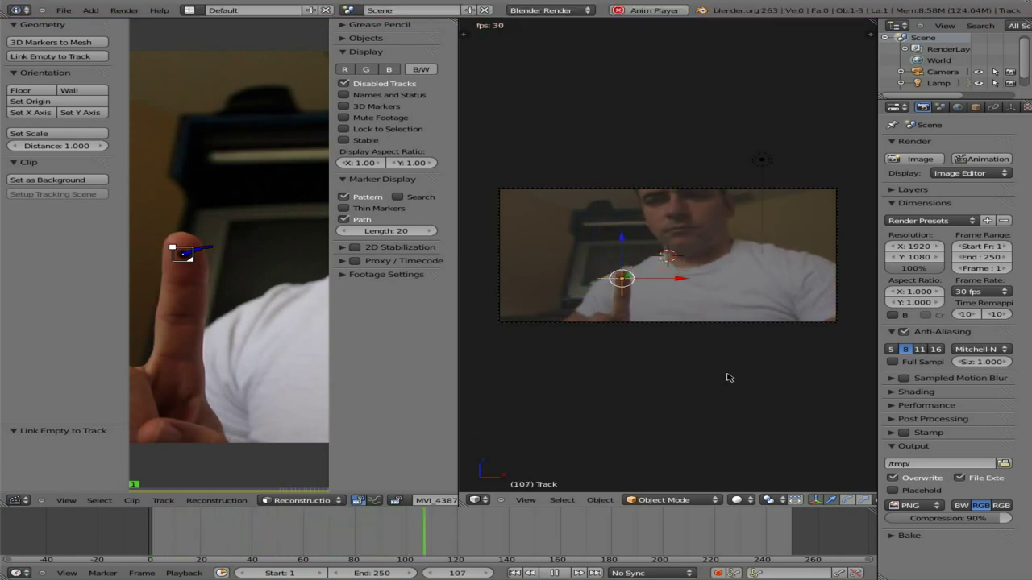
pyautogui.press('F12')
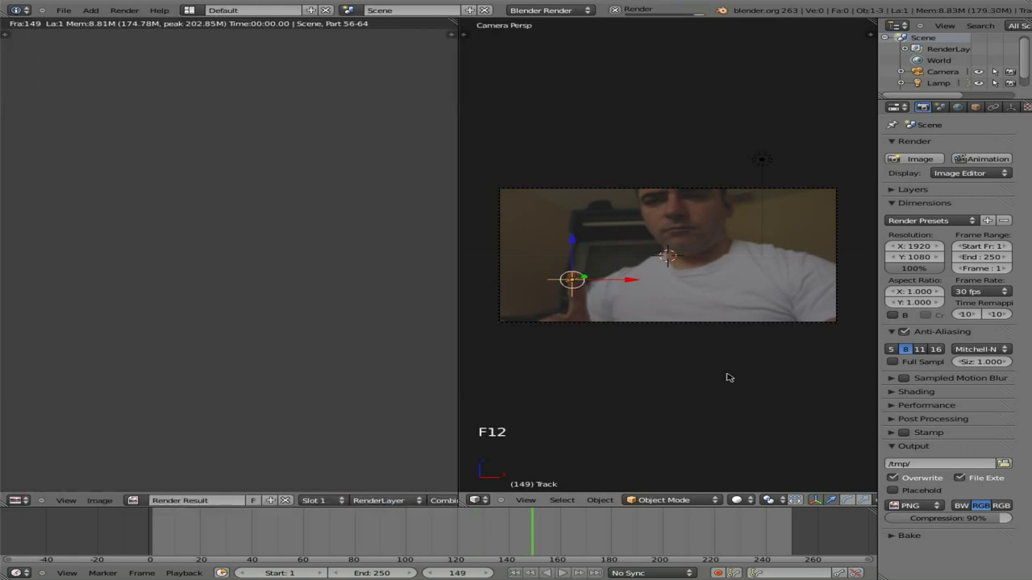
pyautogui.scroll(-7, 283, 301)
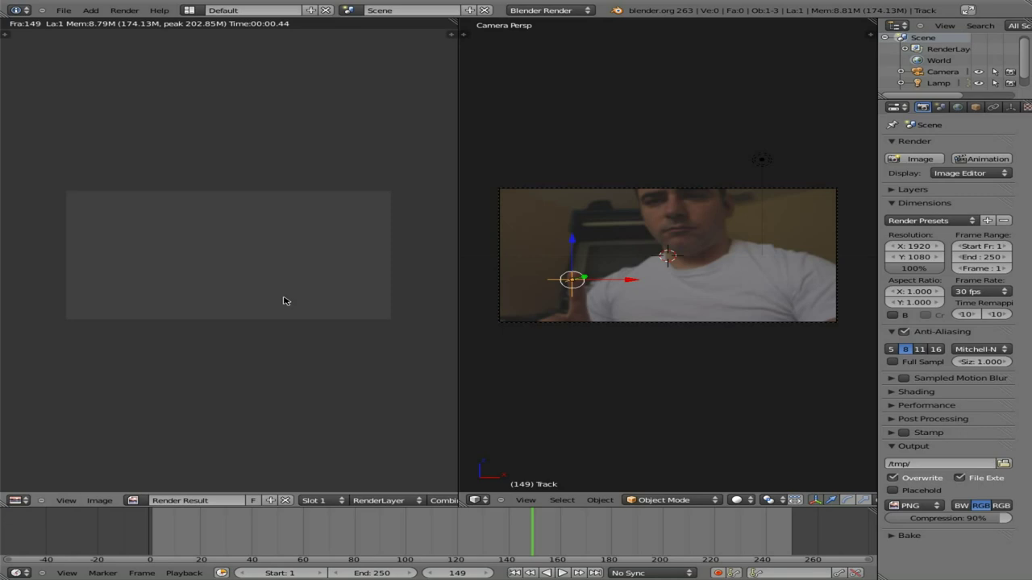
pyautogui.press('Escape')
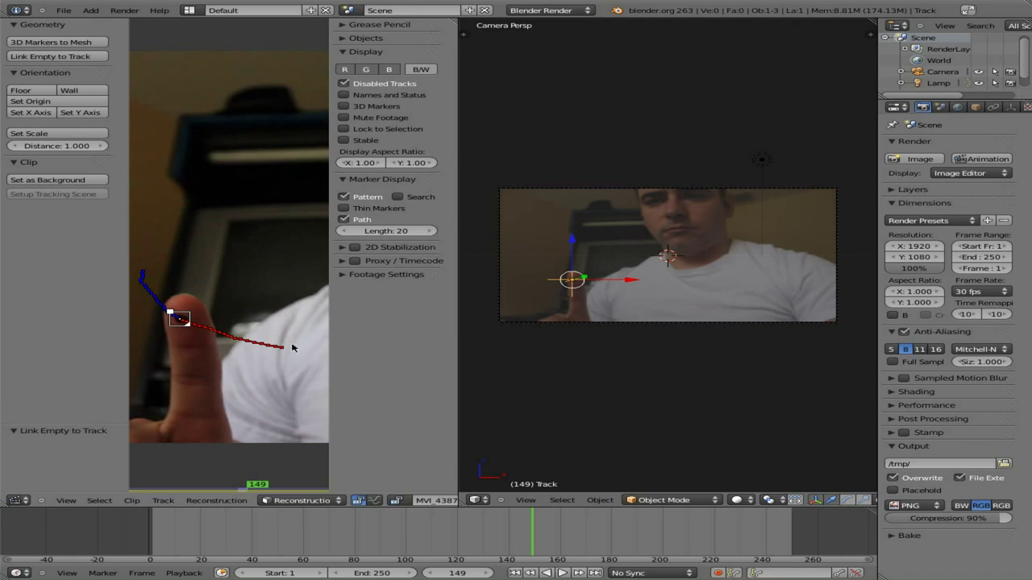
# Step: Join the clip editor into the 3D view so the camera view fills the workspace
pyautogui.rightClick(458, 291)
pyautogui.click(433, 302)
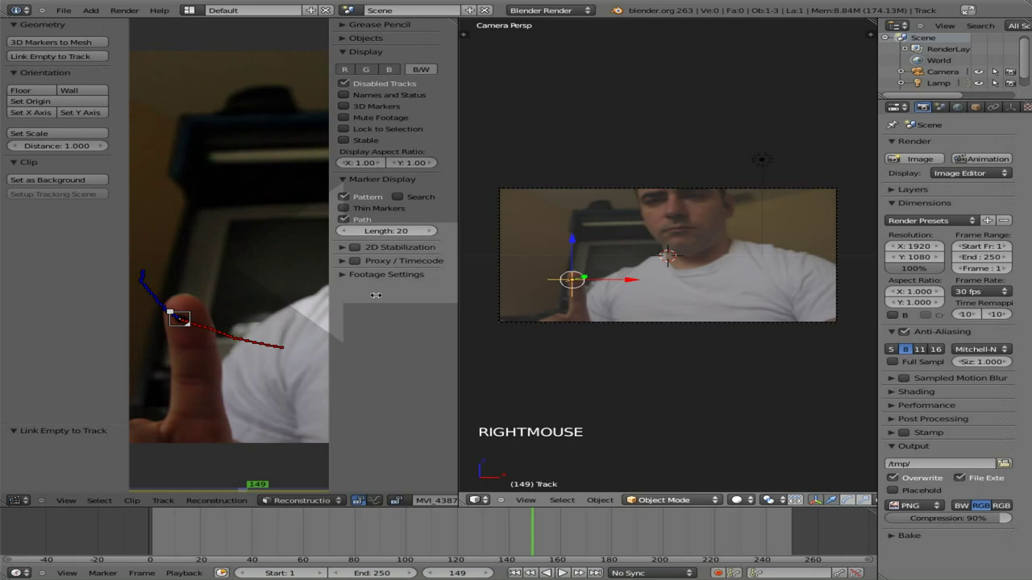
pyautogui.click(376, 295)
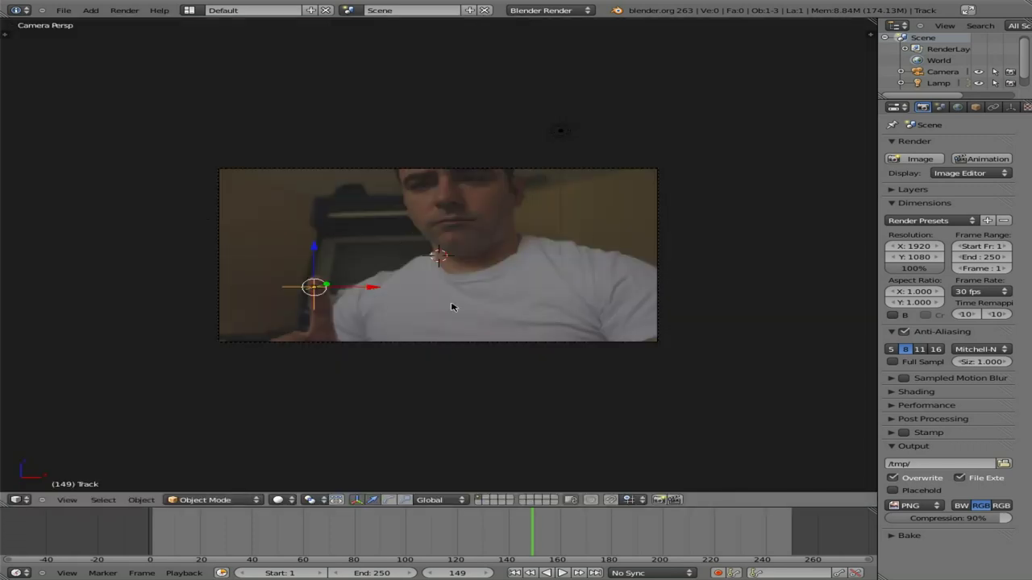
# Step: Search 'plan' in the command search and highlight Import Images as Planes
pyautogui.press('space')
pyautogui.write('plan')
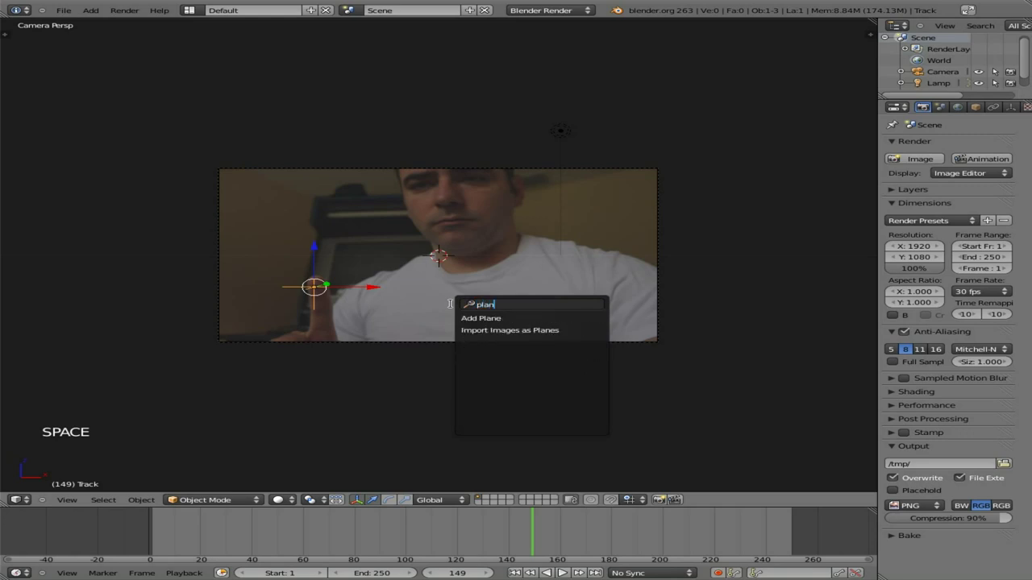
pyautogui.press('Down')
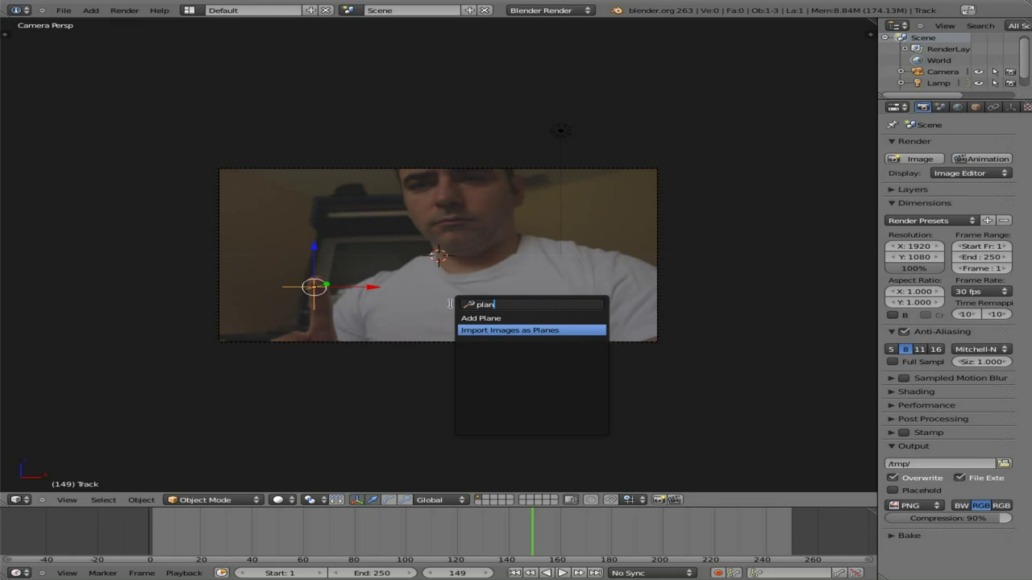
# Step: Import /tmp/Tux-G2.png as a plane with Shadeless, Use Alpha and Premultiply ticked
pyautogui.press('Return')
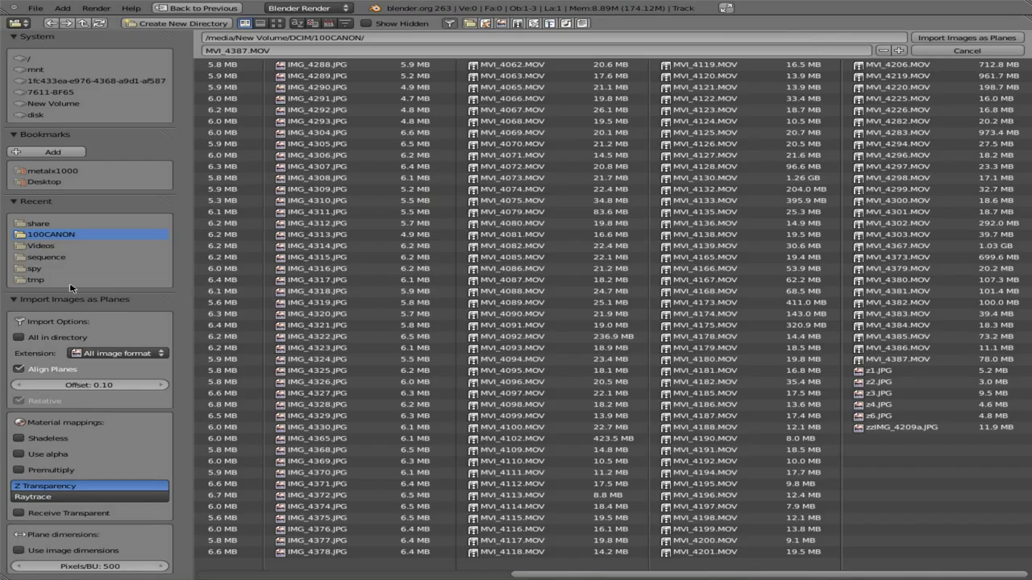
pyautogui.click(32, 281)
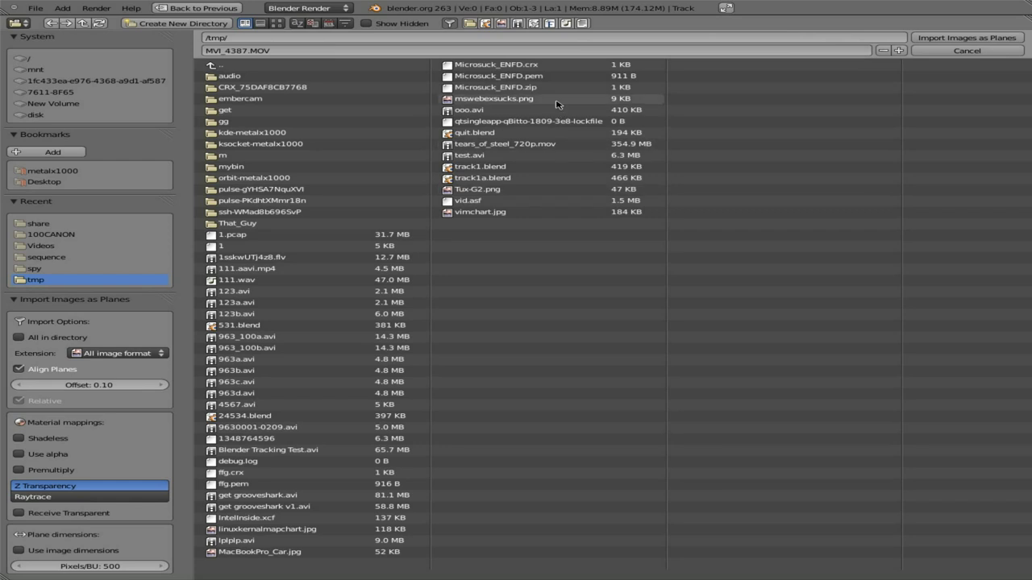
pyautogui.click(481, 190)
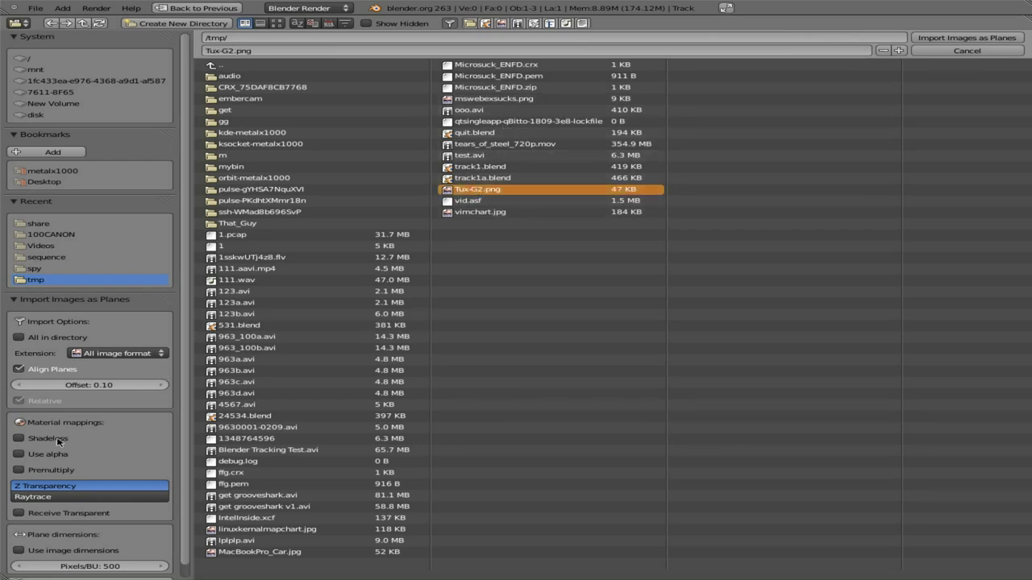
pyautogui.click(19, 438)
pyautogui.click(19, 455)
pyautogui.click(19, 471)
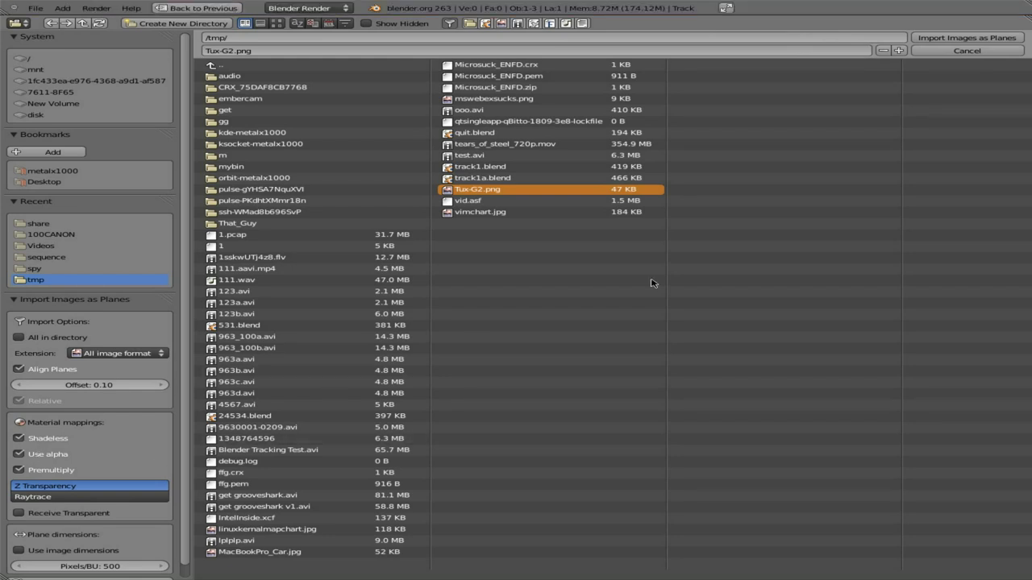
pyautogui.click(973, 43)
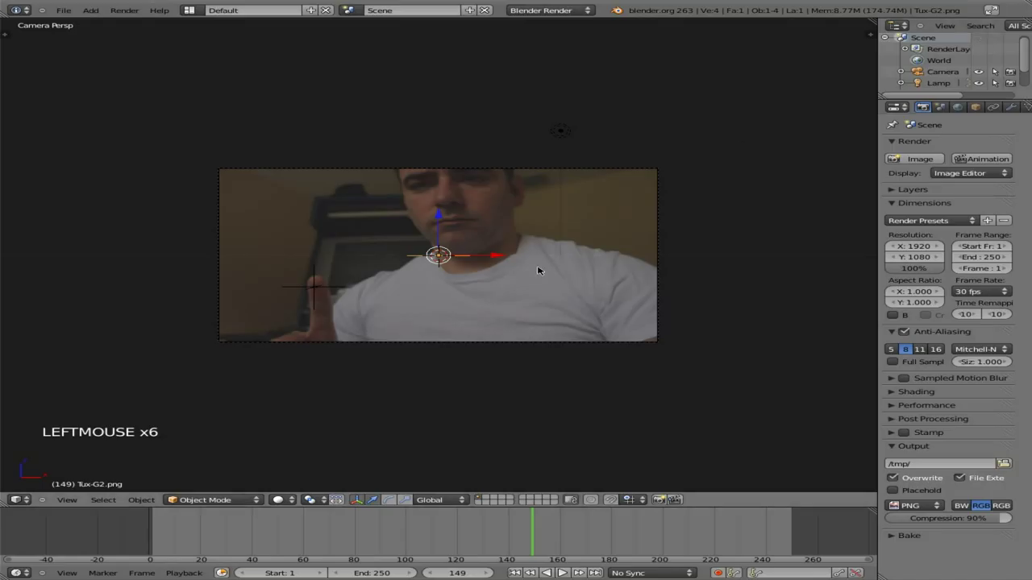
# Step: Rotate the Tux plane 90° around X and switch the viewport to Textured shading
pyautogui.write('r')
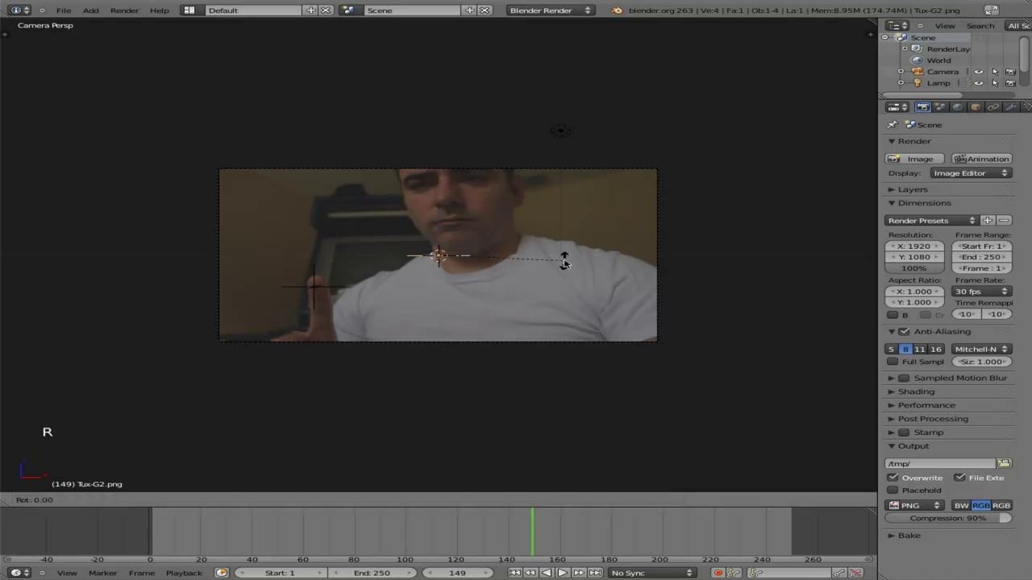
pyautogui.write('x90')
pyautogui.press('Return')
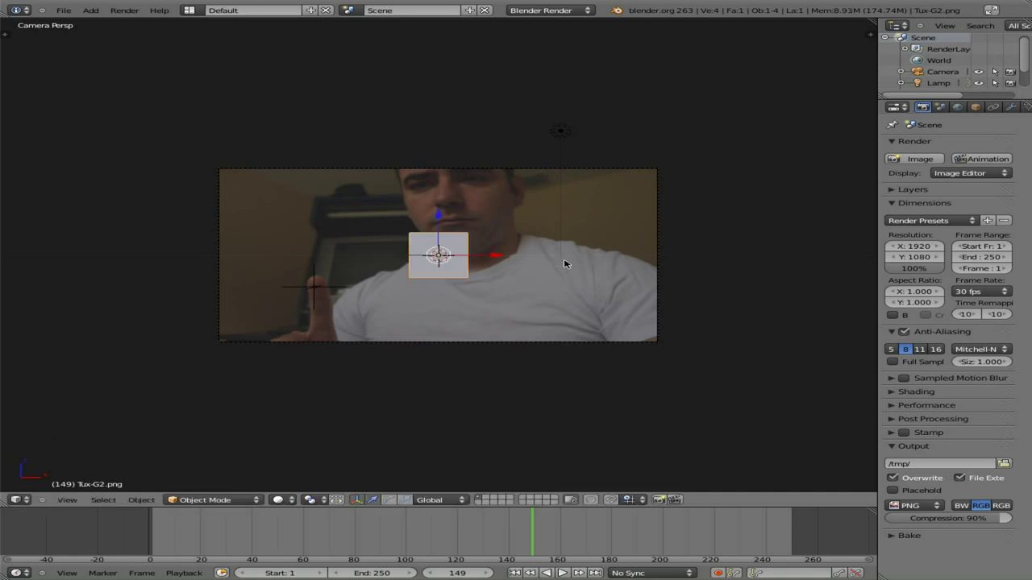
pyautogui.click(283, 500)
pyautogui.click(301, 451)
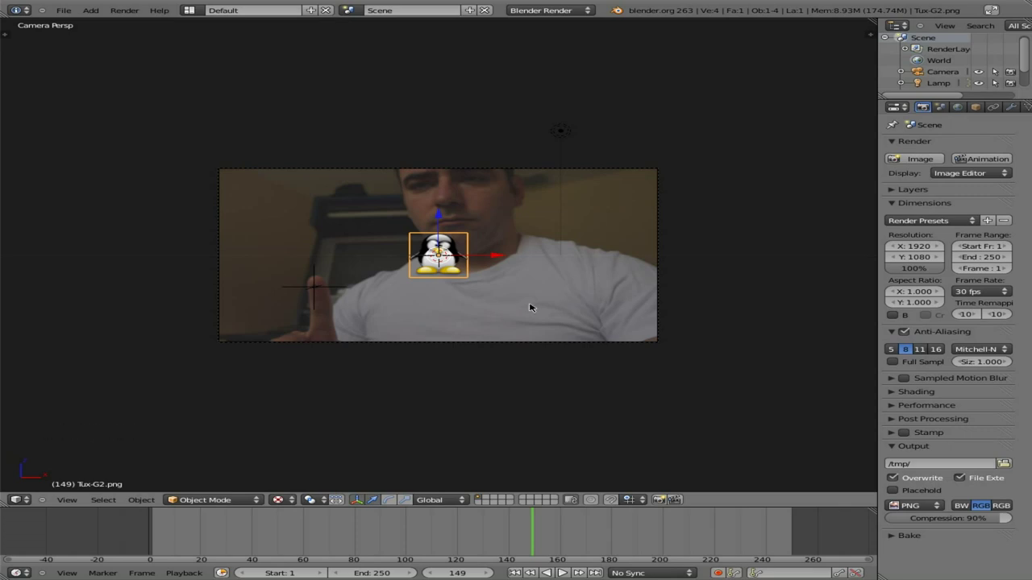
# Step: Move the Tux plane onto the fingertip and shrink it
pyautogui.press('g')
pyautogui.click(409, 337)
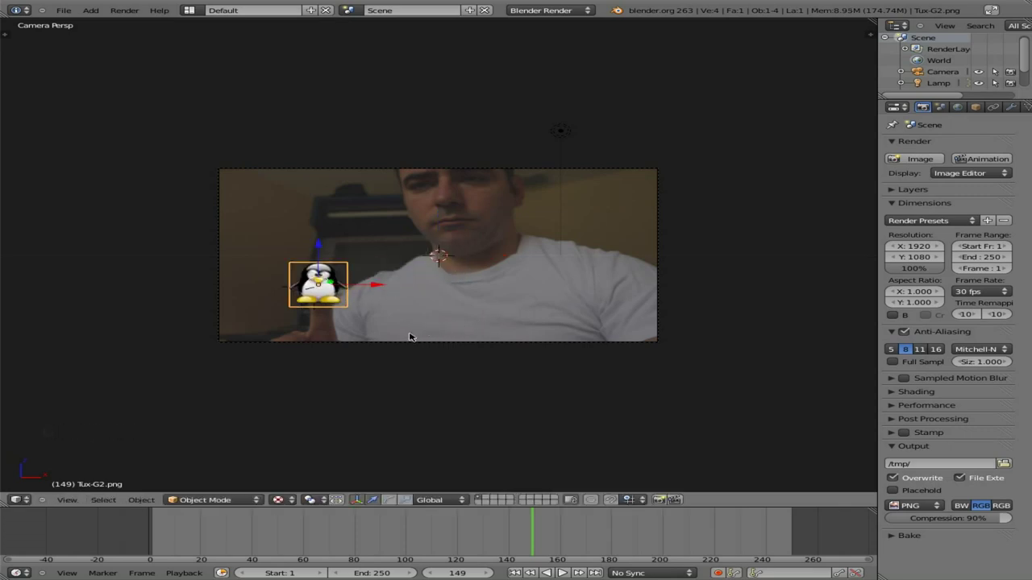
pyautogui.press('s')
pyautogui.press('s')
pyautogui.click(287, 264)
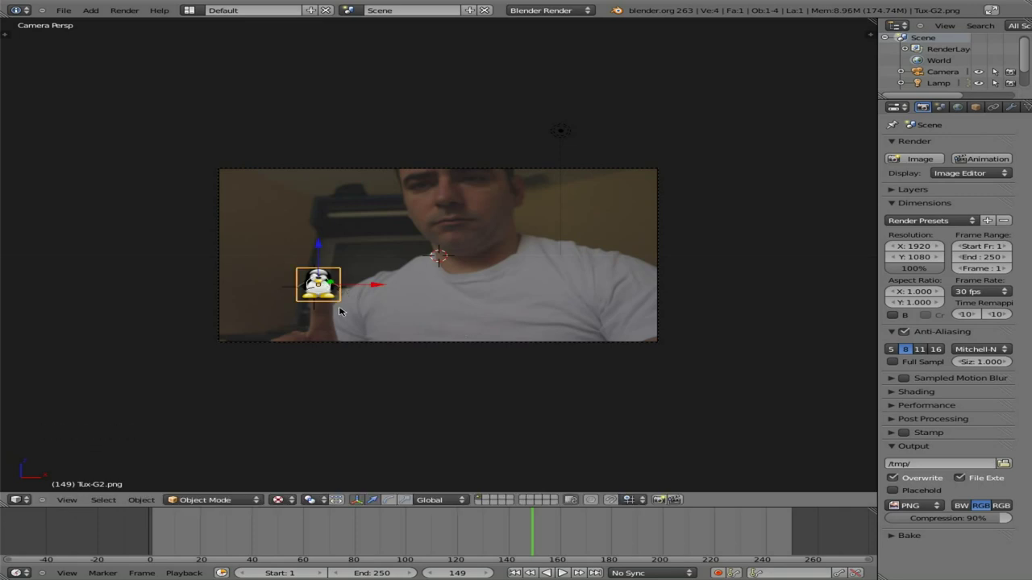
# Step: Parent the Tux plane to the Track empty with Ctrl+P > Object
pyautogui.keyDown('shift'); pyautogui.rightClick(287, 289); pyautogui.keyUp('shift')
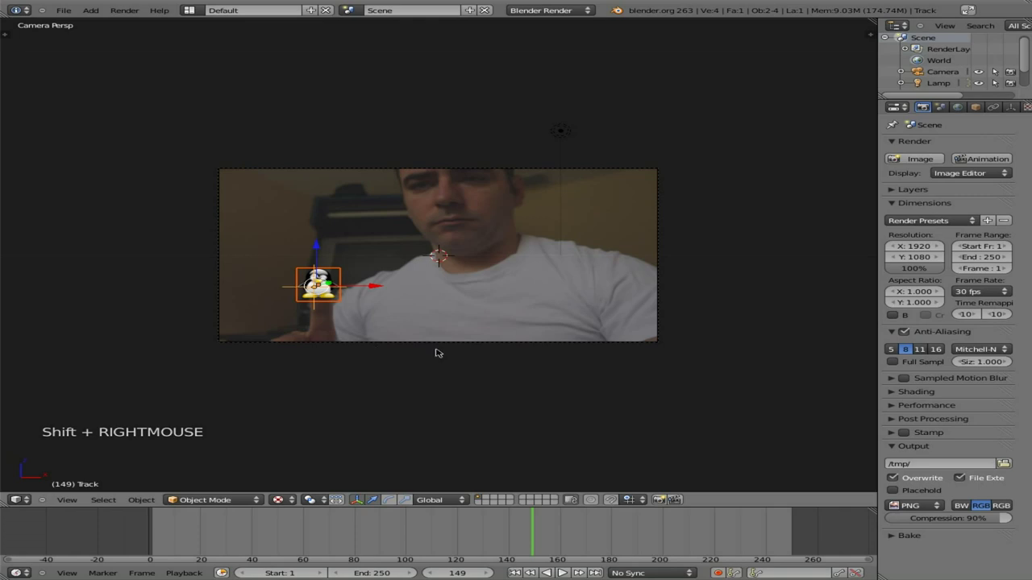
pyautogui.hotkey('ctrl', 'p')
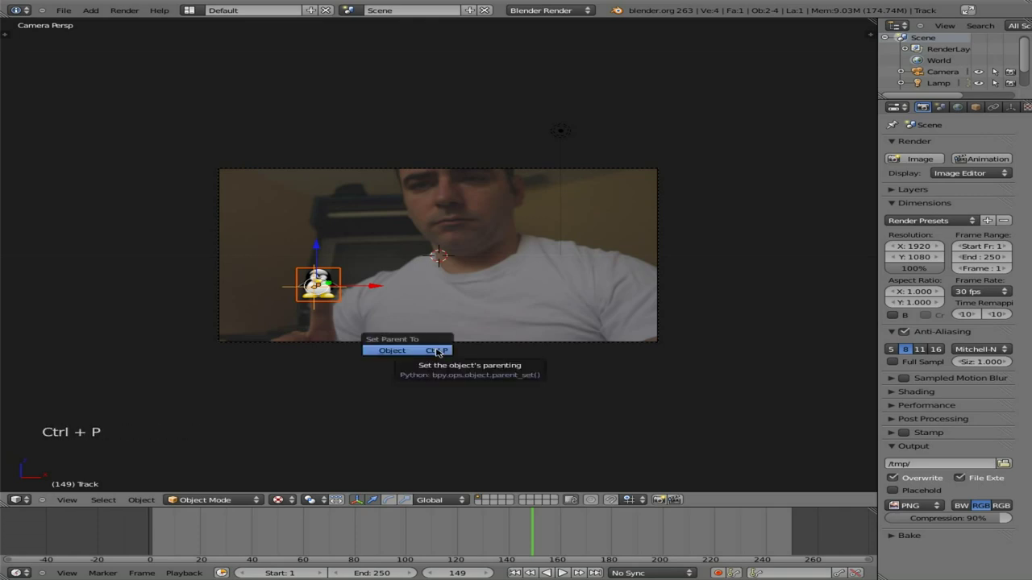
pyautogui.click(436, 352)
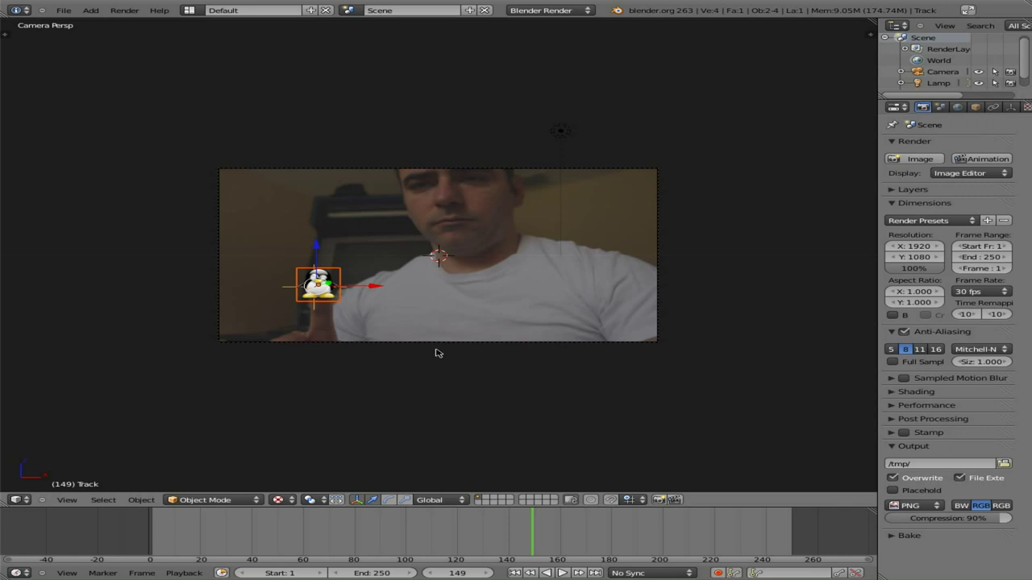
# Step: Play the clip and test-render frame 56 to check Tux, then show the screen layouts
pyautogui.hotkey('alt', 'a')
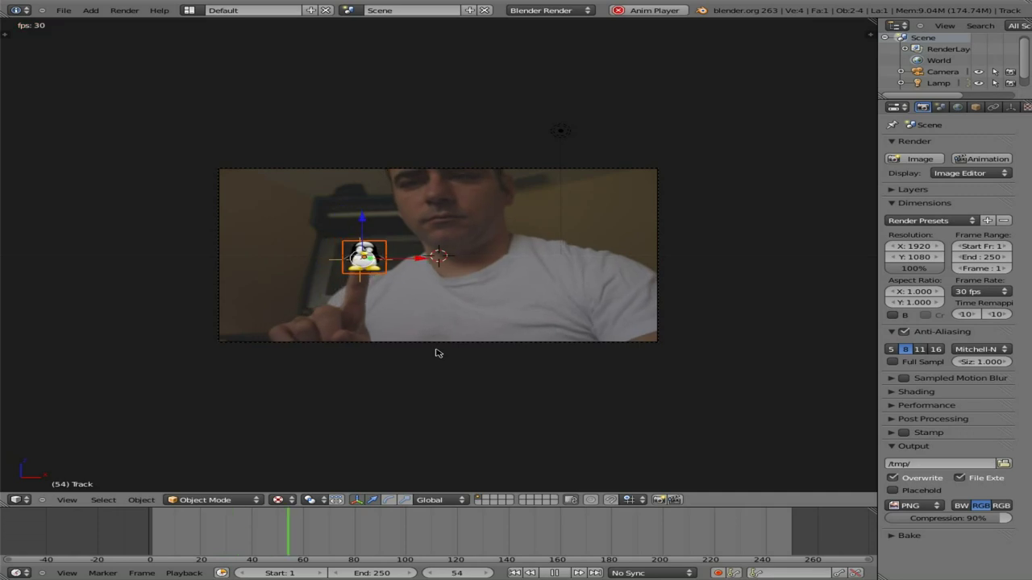
pyautogui.press('F12')
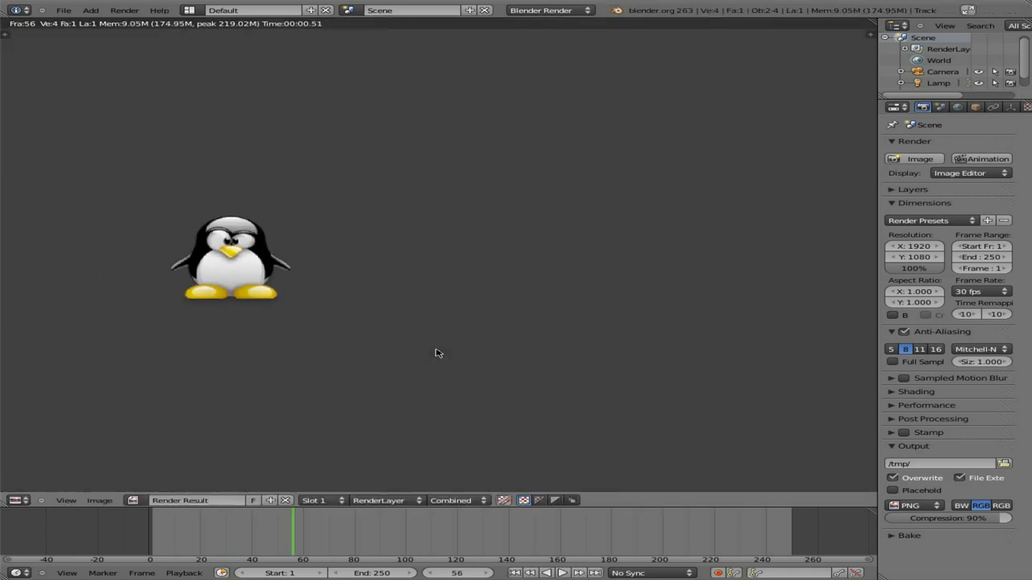
pyautogui.press('Home')
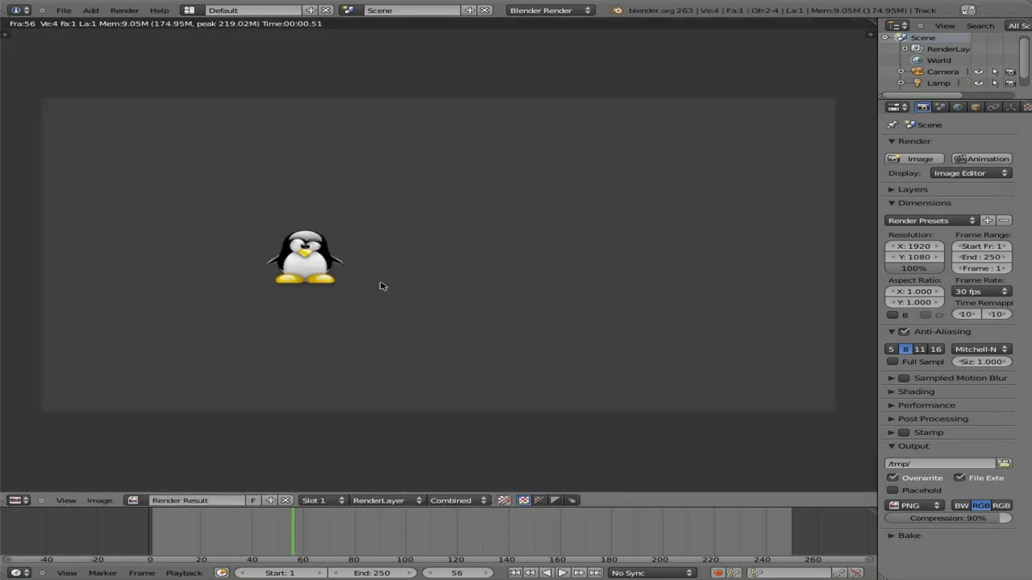
pyautogui.click(188, 9)
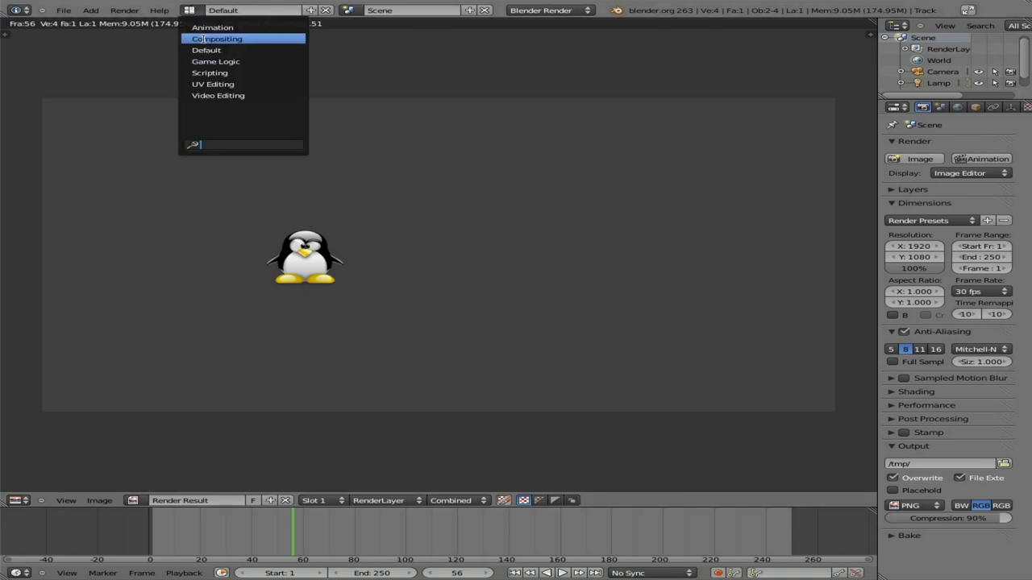
# Step: Switch to the Compositing layout with Use Nodes and Auto Render turned on
pyautogui.click(203, 38)
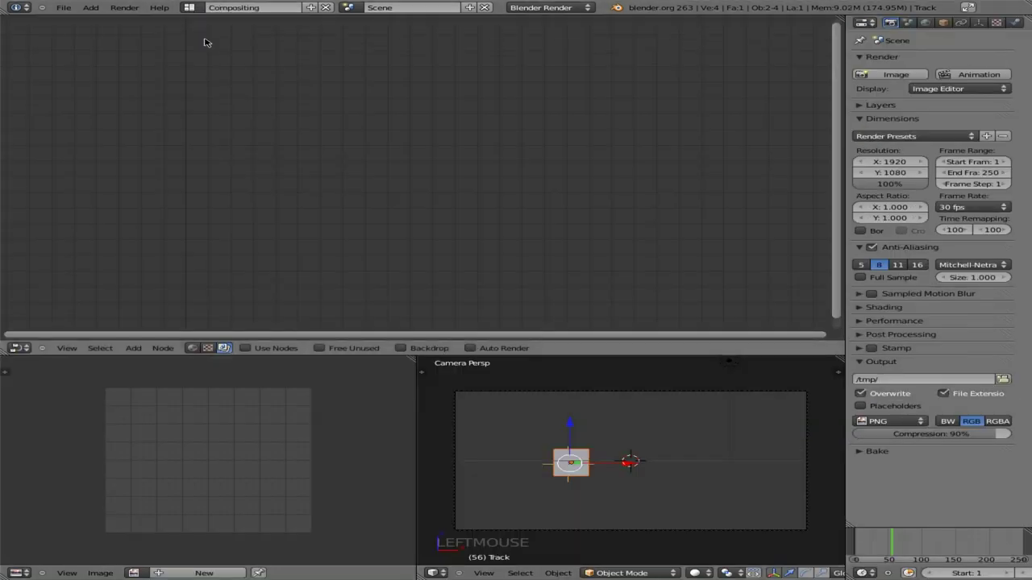
pyautogui.click(265, 349)
pyautogui.click(503, 351)
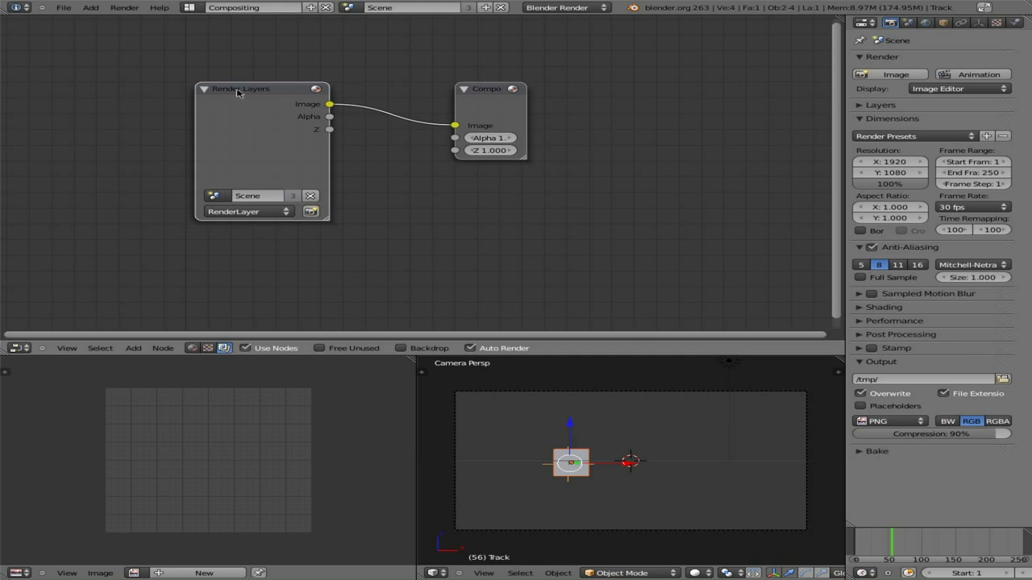
# Step: Spread the Render Layers and Composite nodes apart and render the node previews
pyautogui.moveTo(237, 90); pyautogui.dragTo(5, 46)
pyautogui.moveTo(498, 95); pyautogui.dragTo(654, 106)
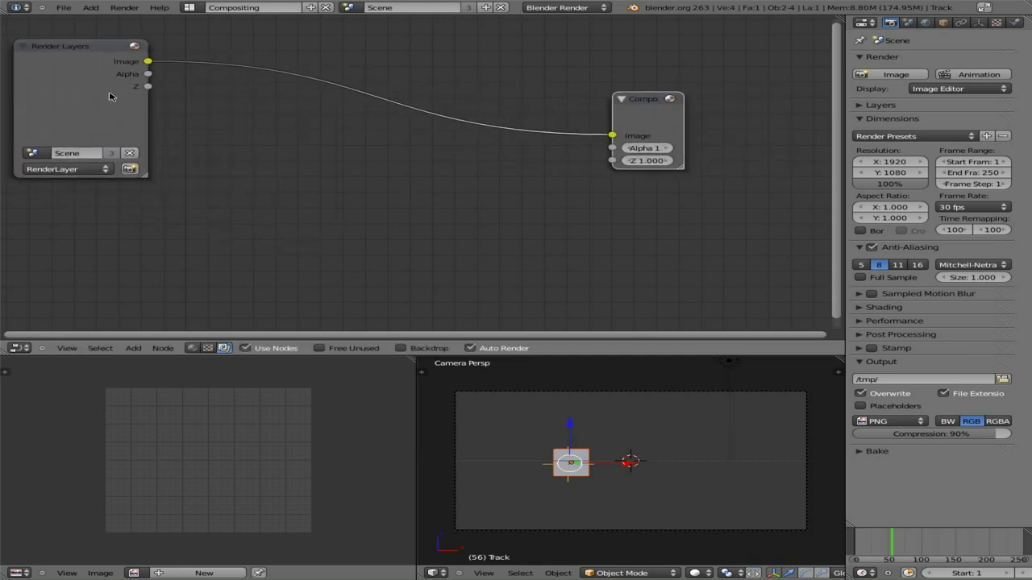
pyautogui.click(135, 170)
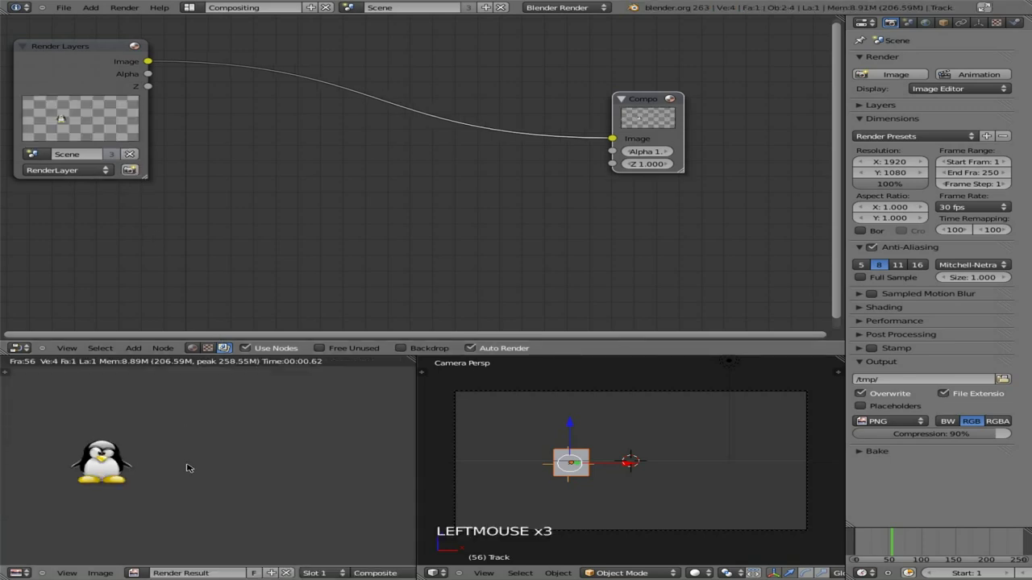
pyautogui.scroll(-3, 187, 468)
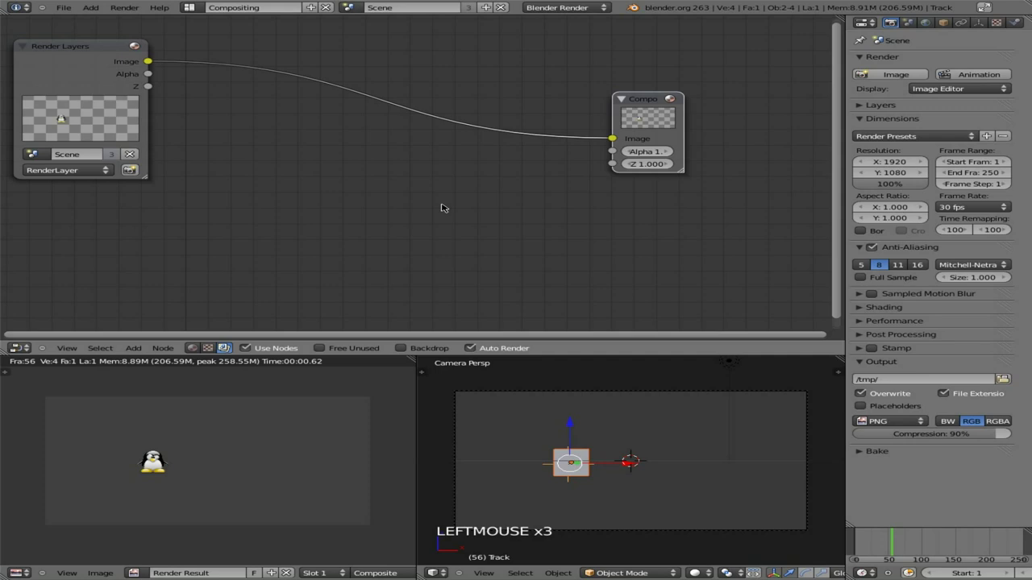
# Step: Add a Movie Clip node at the left loaded with MVI_4387.MOV
pyautogui.hotkey('shift', 'a')
pyautogui.moveTo(442, 208)
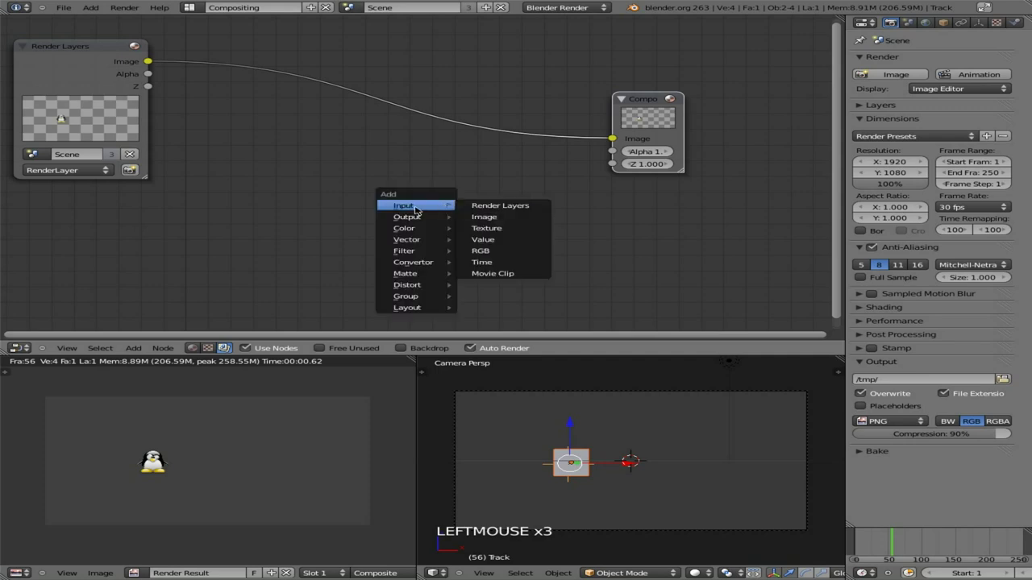
pyautogui.click(493, 274)
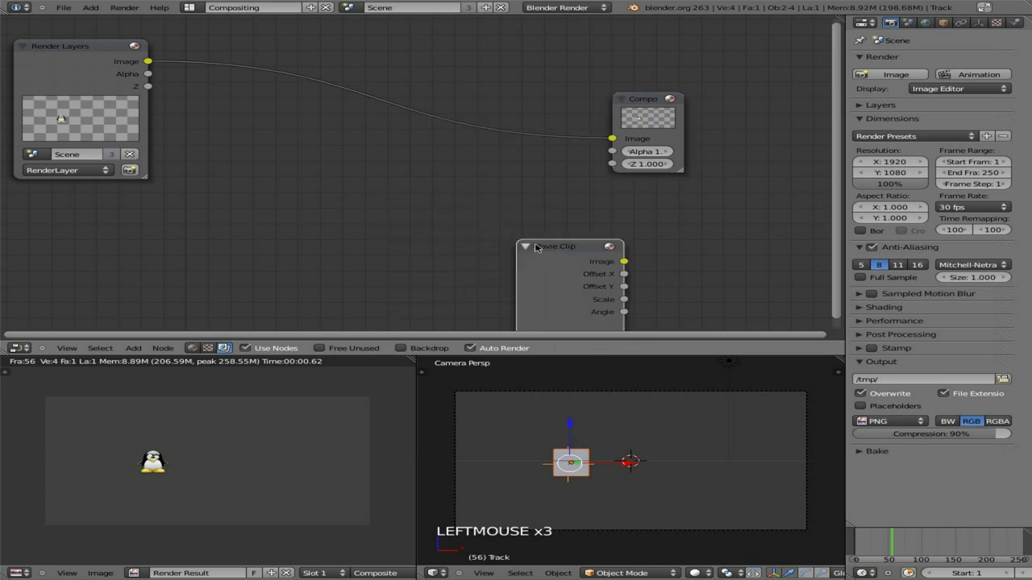
pyautogui.click(267, 219)
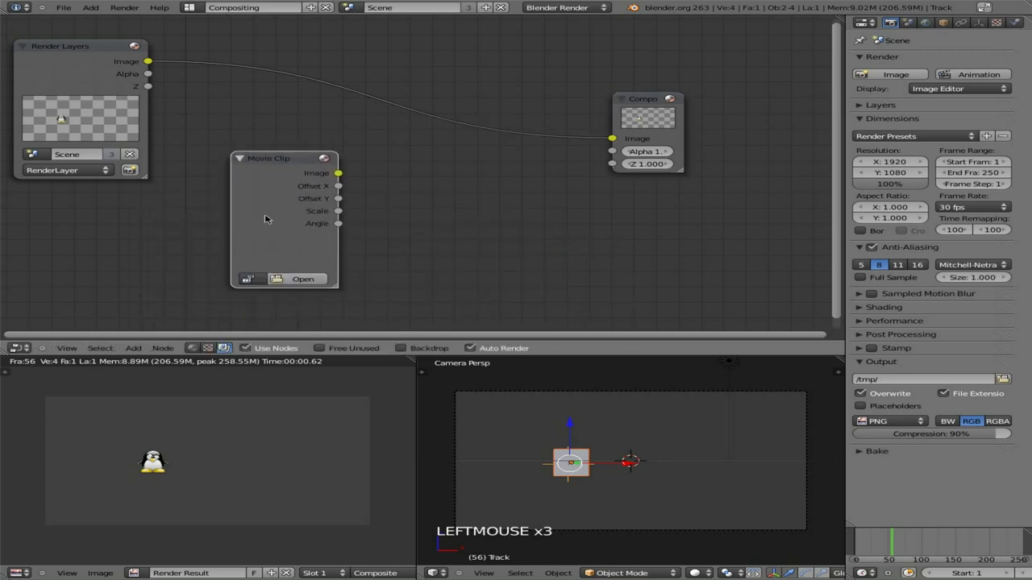
pyautogui.click(247, 280)
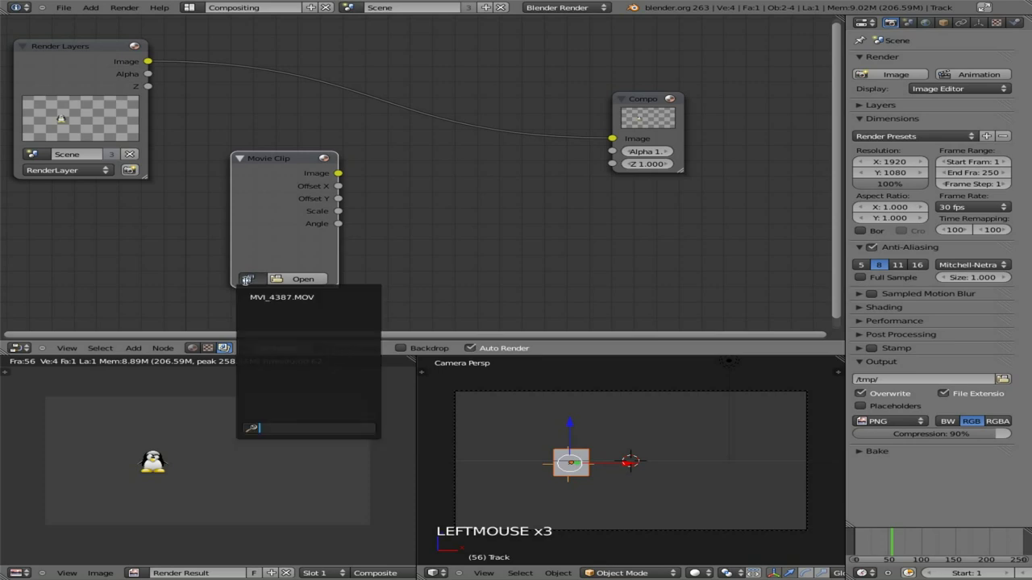
pyautogui.click(279, 298)
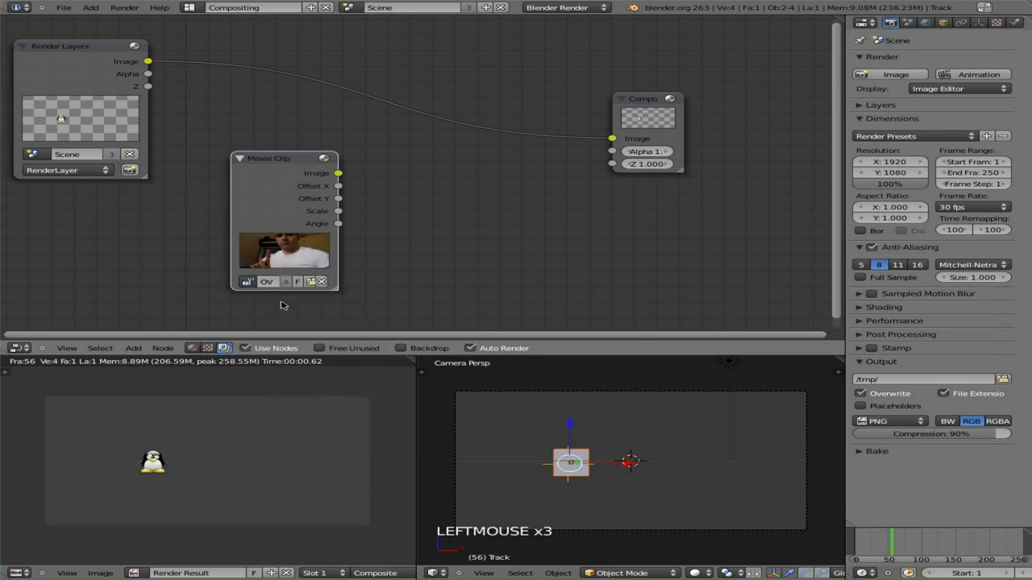
pyautogui.moveTo(279, 159); pyautogui.dragTo(107, 206)
# Step: Add an AlphaOver node and feed its output into the Composite node
pyautogui.hotkey('shift', 'a')
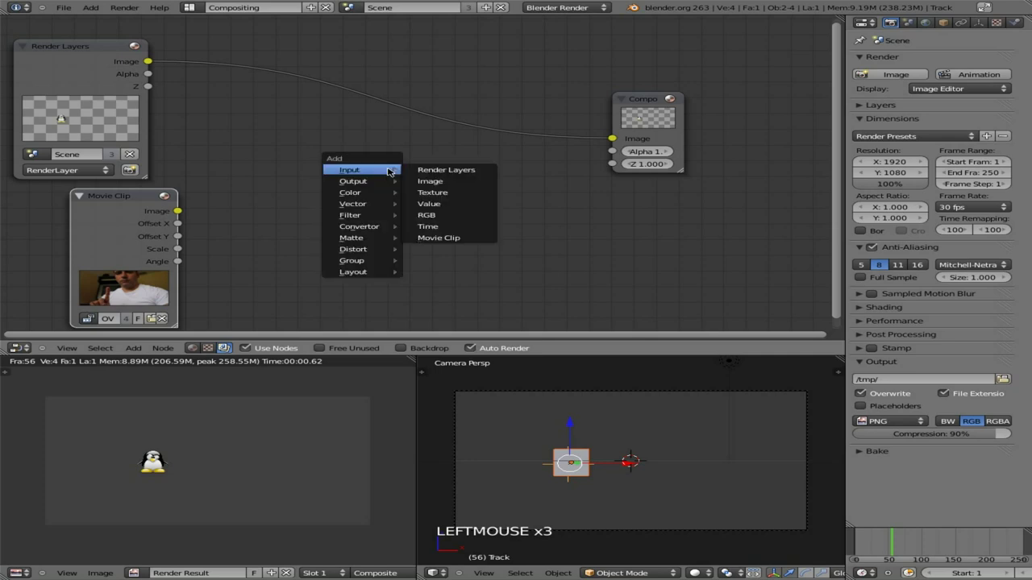
pyautogui.moveTo(366, 197)
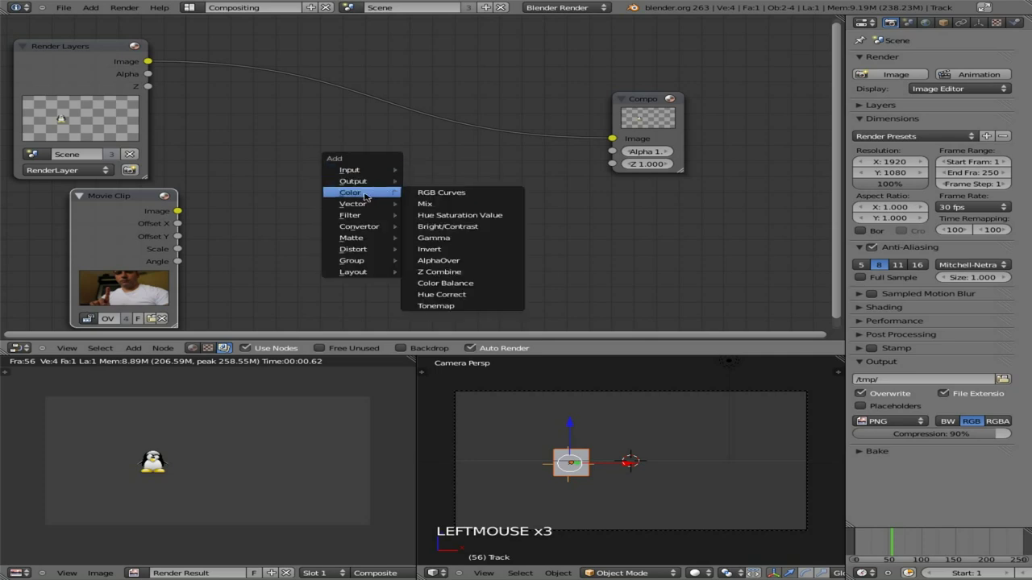
pyautogui.click(461, 262)
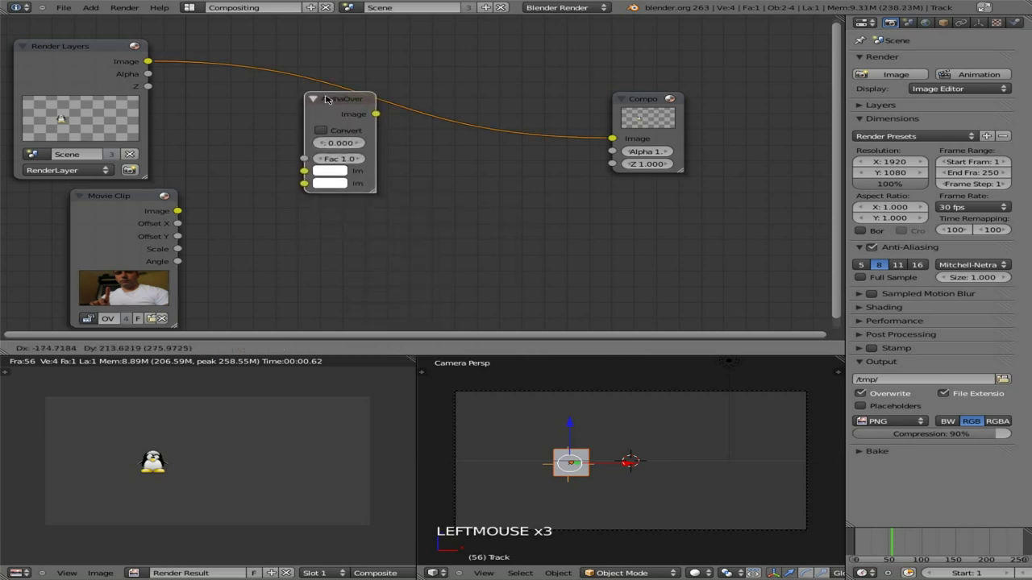
pyautogui.click(327, 113)
pyautogui.moveTo(376, 129); pyautogui.dragTo(613, 138)
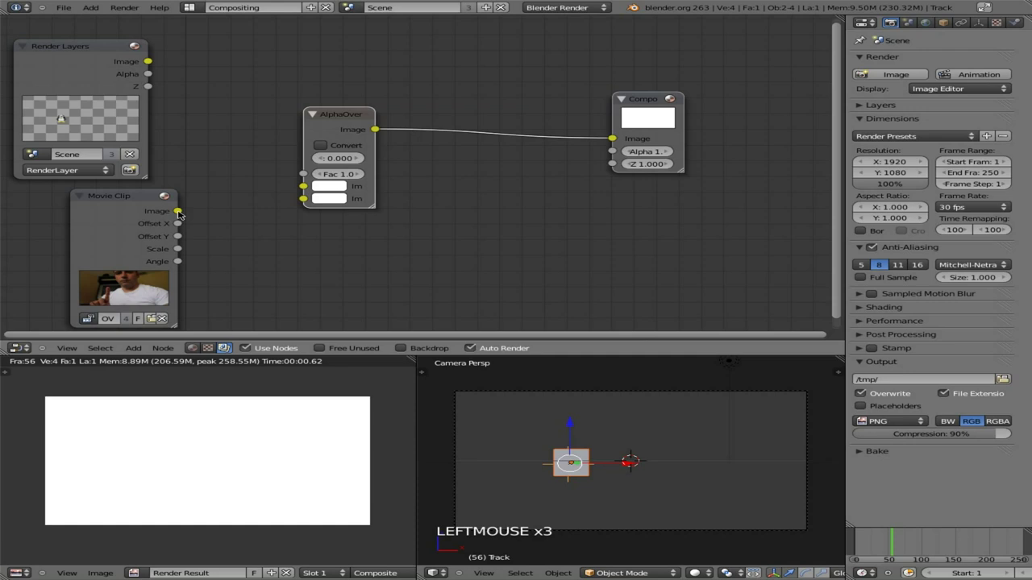
# Step: Wire Render Layers Image to AlphaOver's second Image and its Alpha to Fac
pyautogui.moveTo(165, 212); pyautogui.dragTo(302, 187)
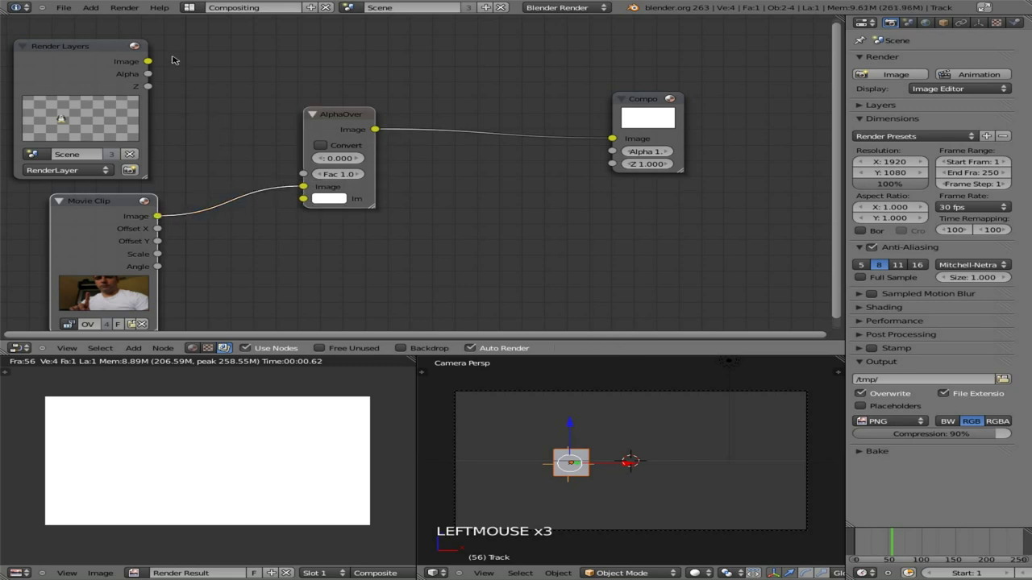
pyautogui.moveTo(148, 62); pyautogui.dragTo(318, 207)
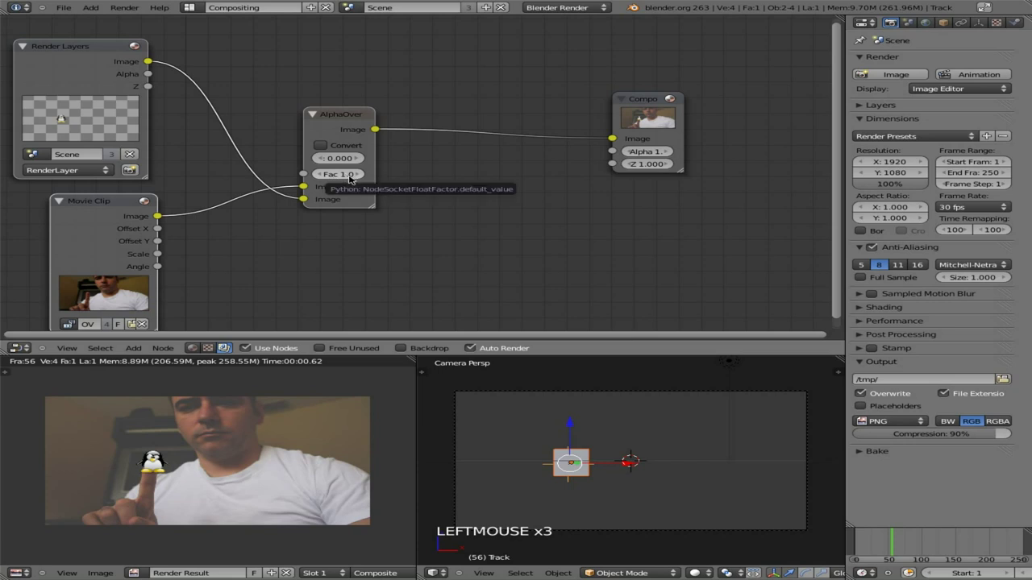
pyautogui.moveTo(149, 73); pyautogui.dragTo(302, 174)
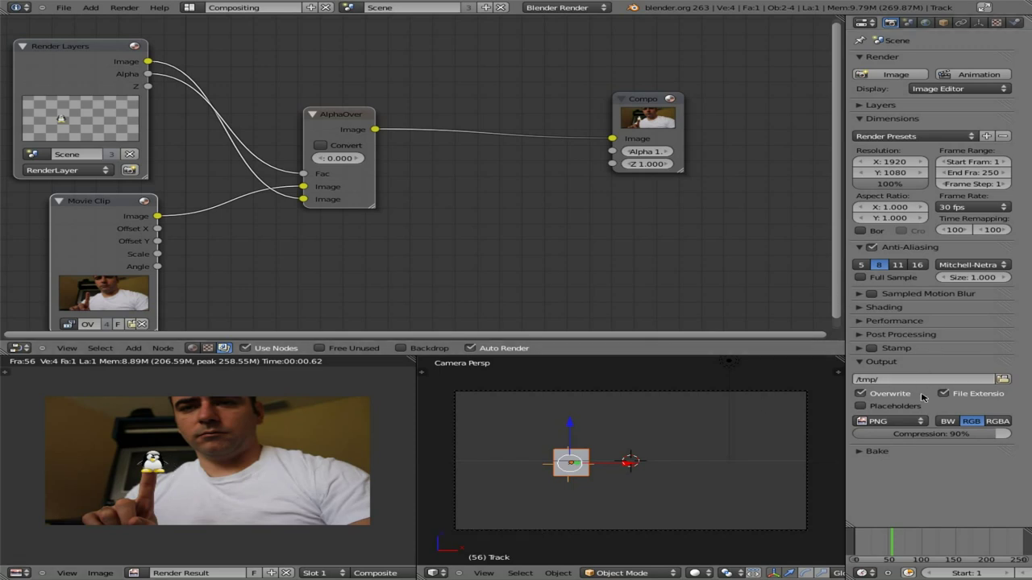
# Step: Set the output format to Xvid with the Xvid encoding preset and select the output path
pyautogui.click(912, 420)
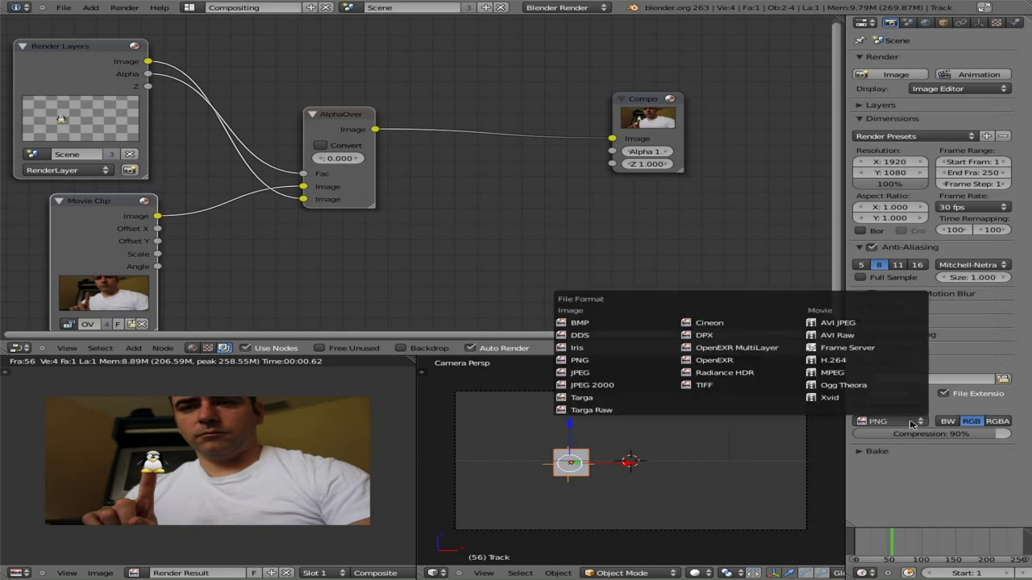
pyautogui.click(866, 403)
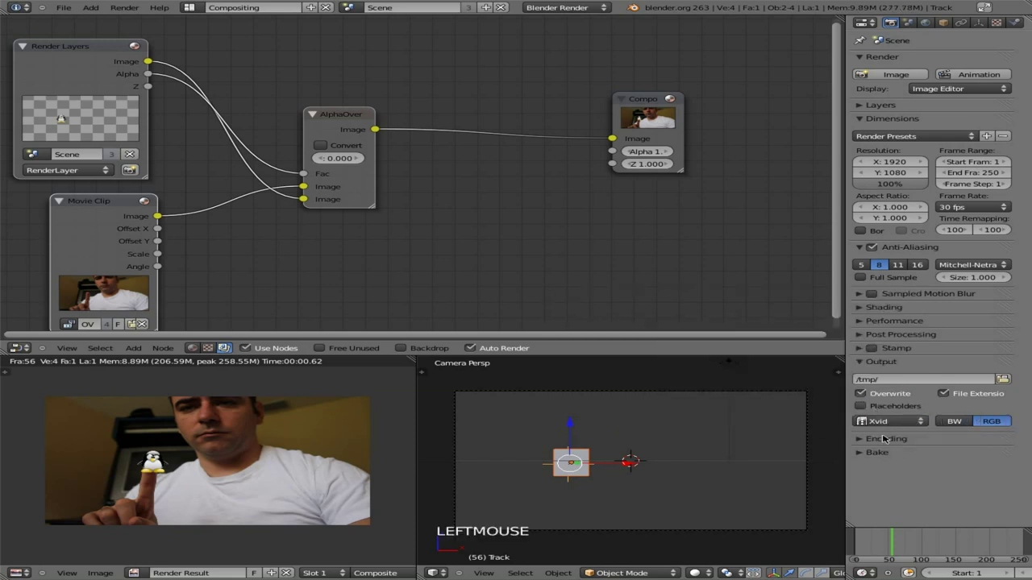
pyautogui.click(878, 439)
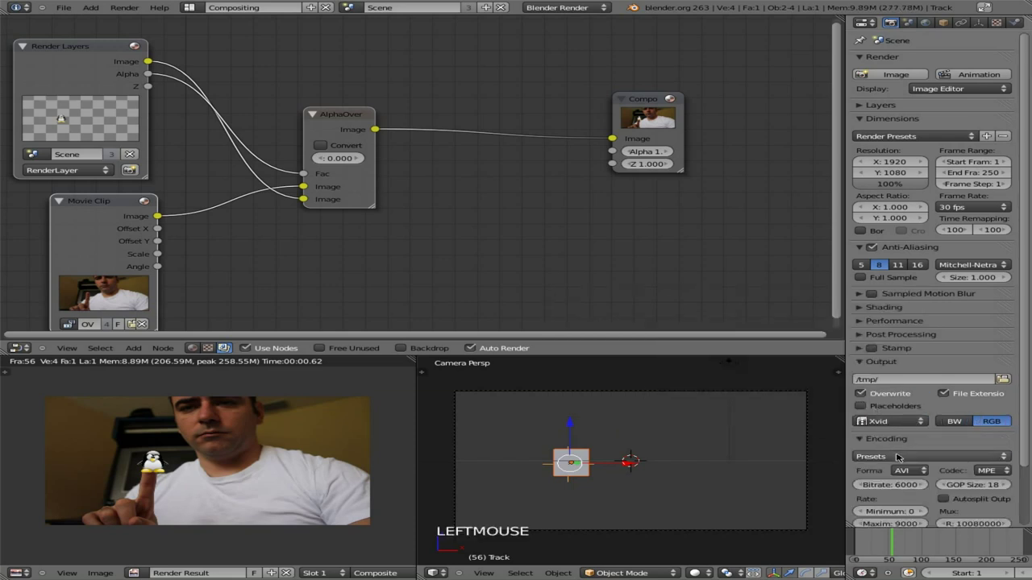
pyautogui.click(898, 457)
pyautogui.click(907, 535)
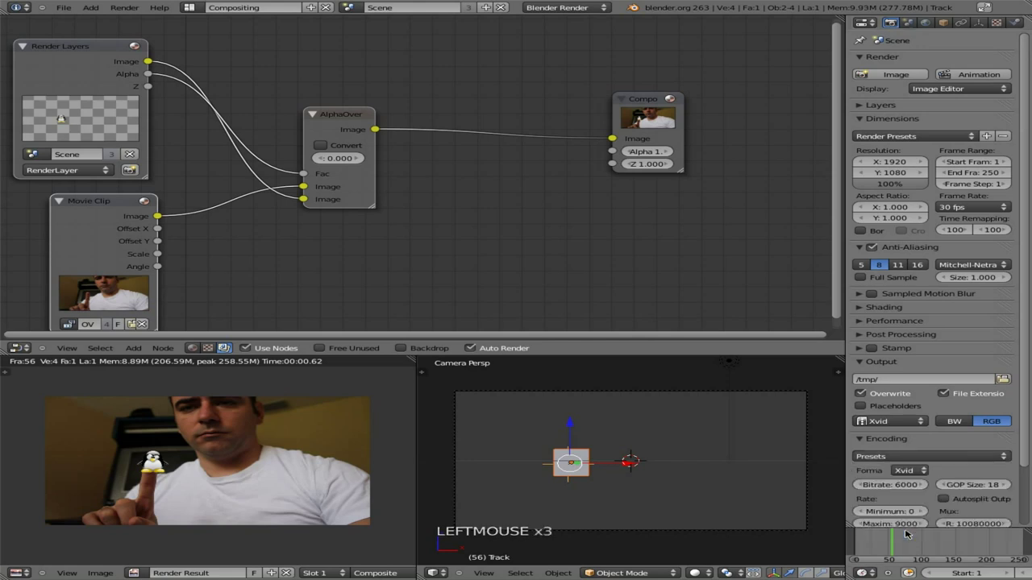
pyautogui.click(930, 376)
pyautogui.hotkey('ctrl', 'a')
# Step: Render the full animation to the Xvid AVI at /tmp/trackvid1.avi
pyautogui.click(971, 75)
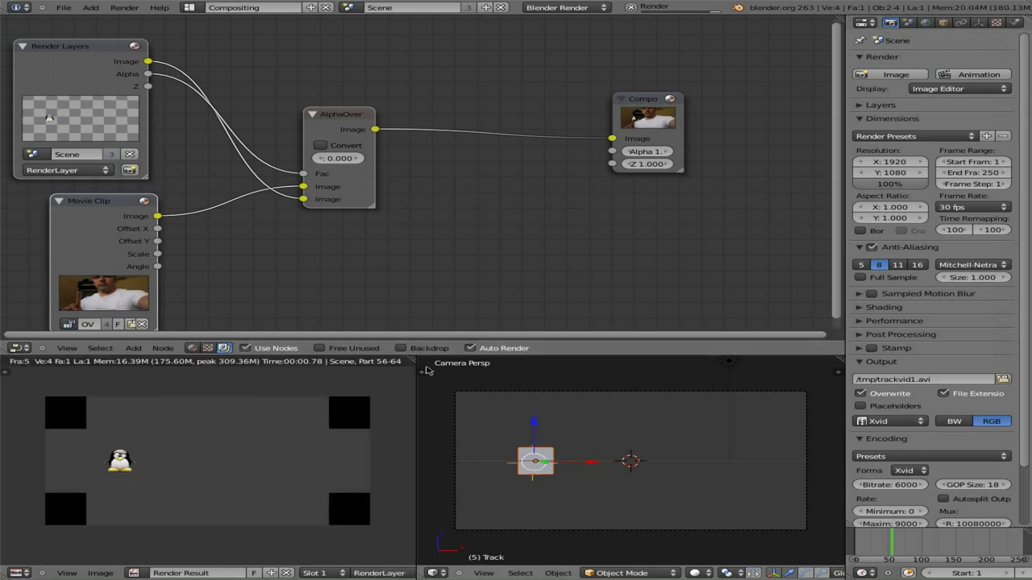
pyautogui.press('Escape')
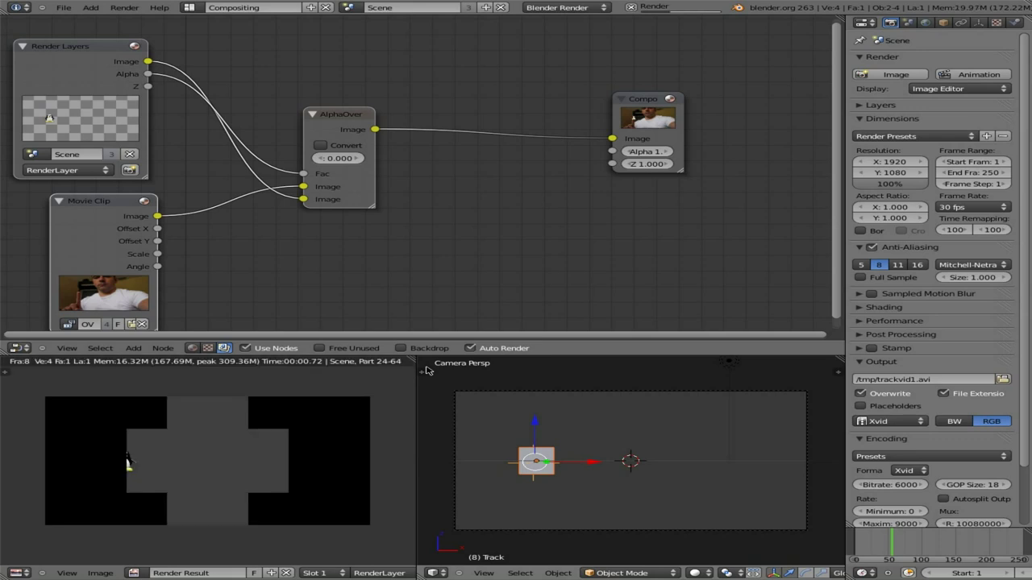